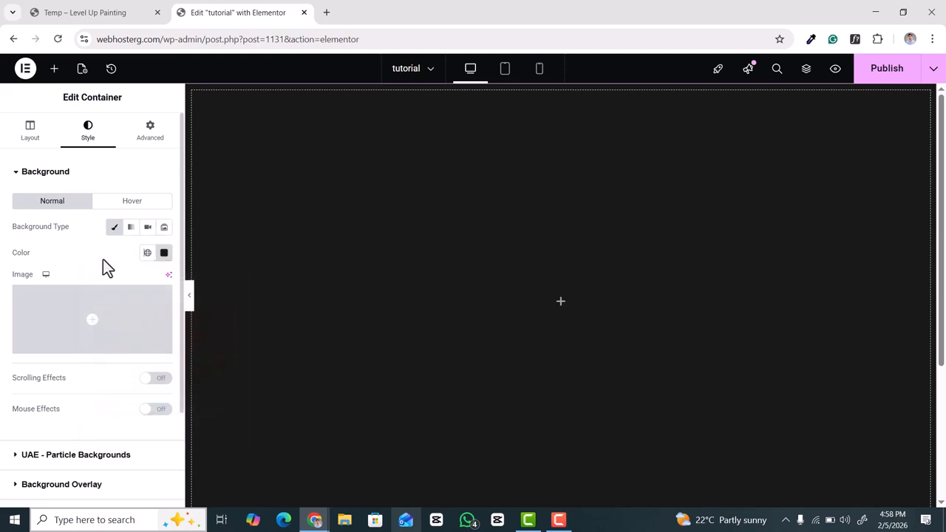
# Add a container inside the dark section and set its content width to Full Width
pyautogui.click(54, 70)
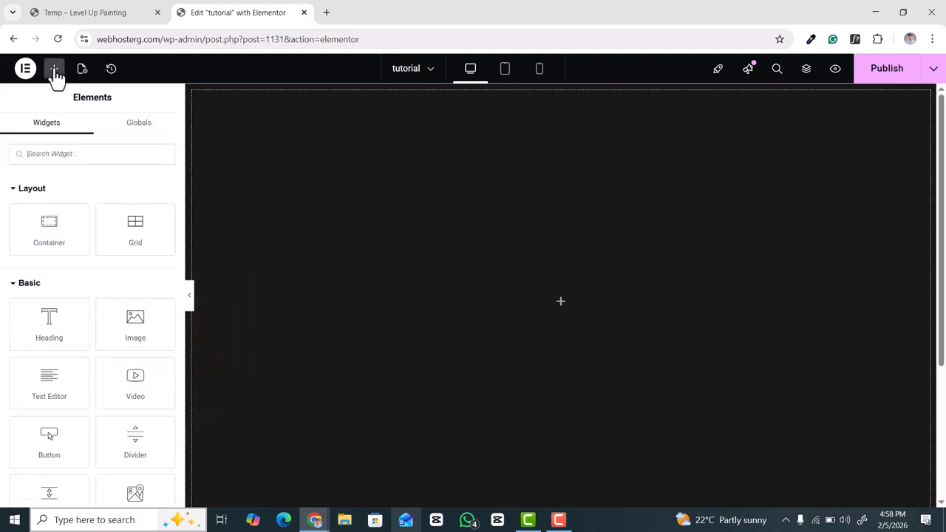
pyautogui.moveTo(57, 247); pyautogui.dragTo(539, 276)
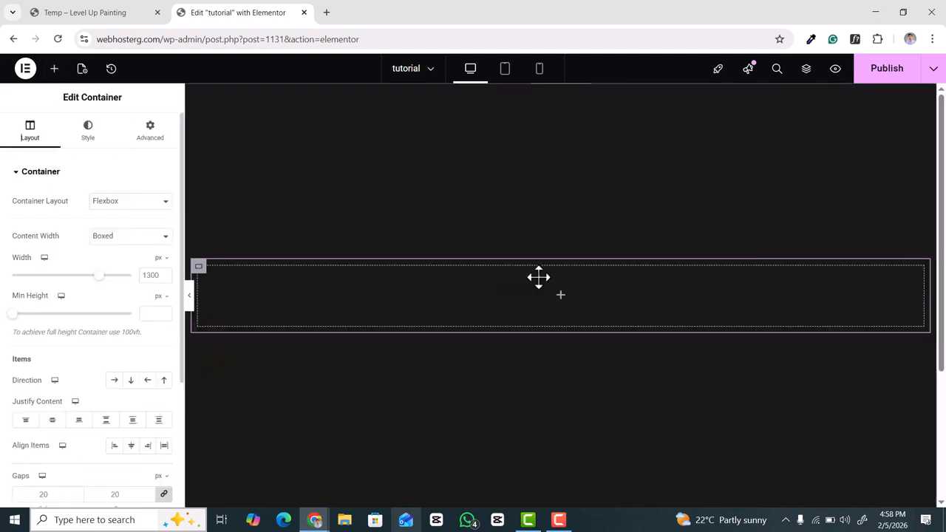
pyautogui.click(111, 250)
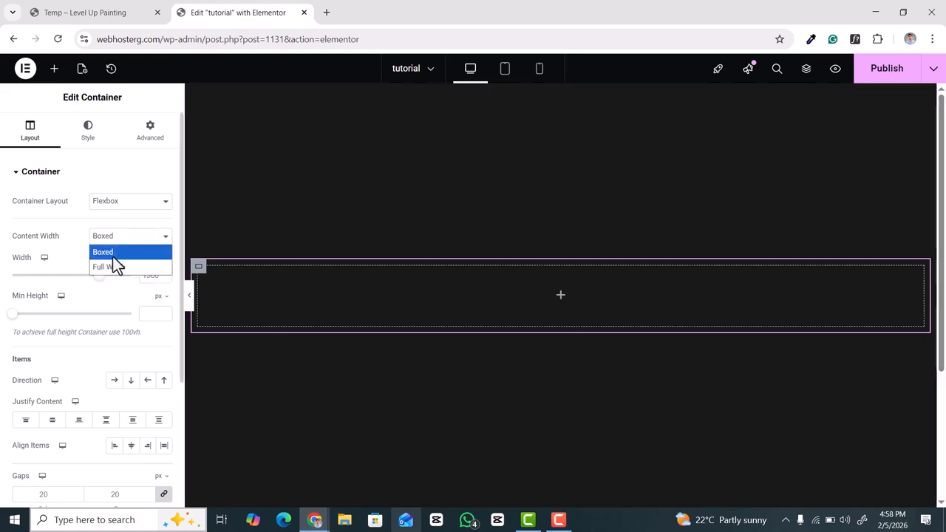
pyautogui.click(116, 268)
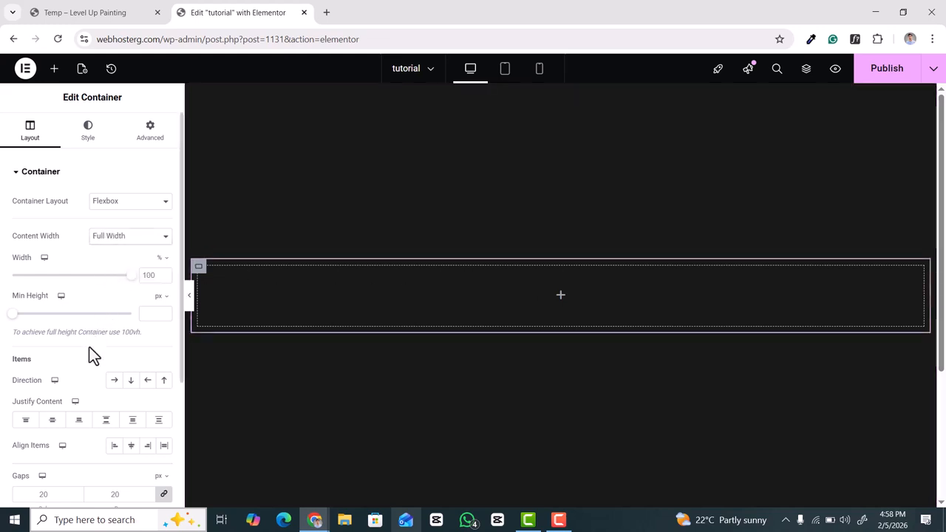
# Set the new container's direction to horizontal row, justify its content to center, and set its gaps to 0
pyautogui.click(114, 383)
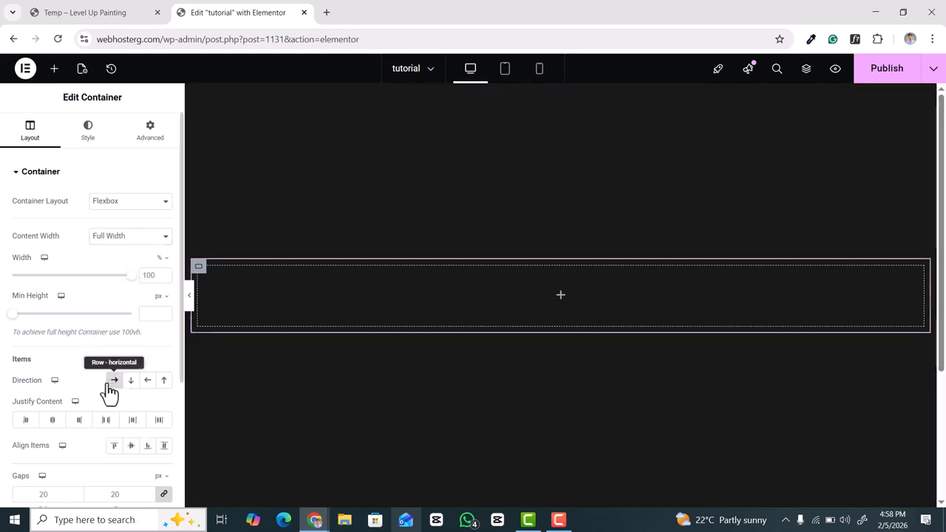
pyautogui.click(53, 423)
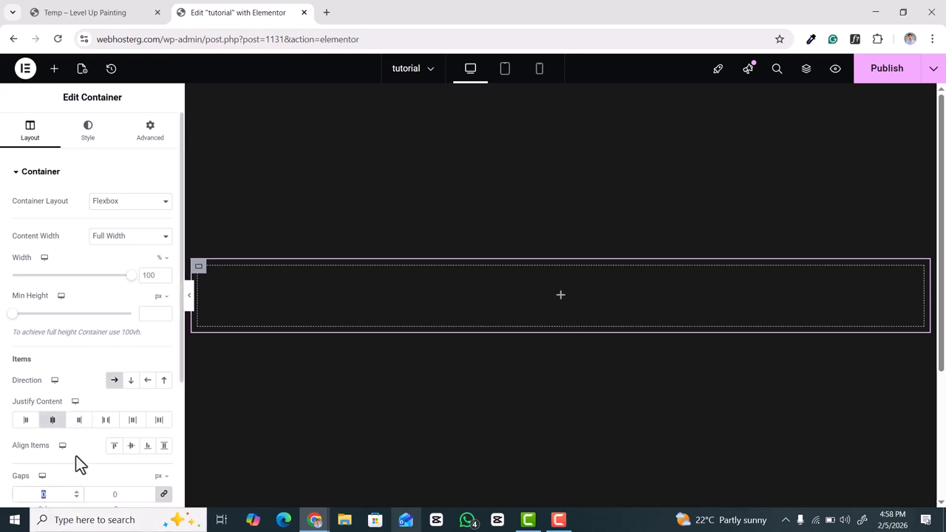
pyautogui.scroll(-1, 78, 457)
pyautogui.scroll(1, 149, 155)
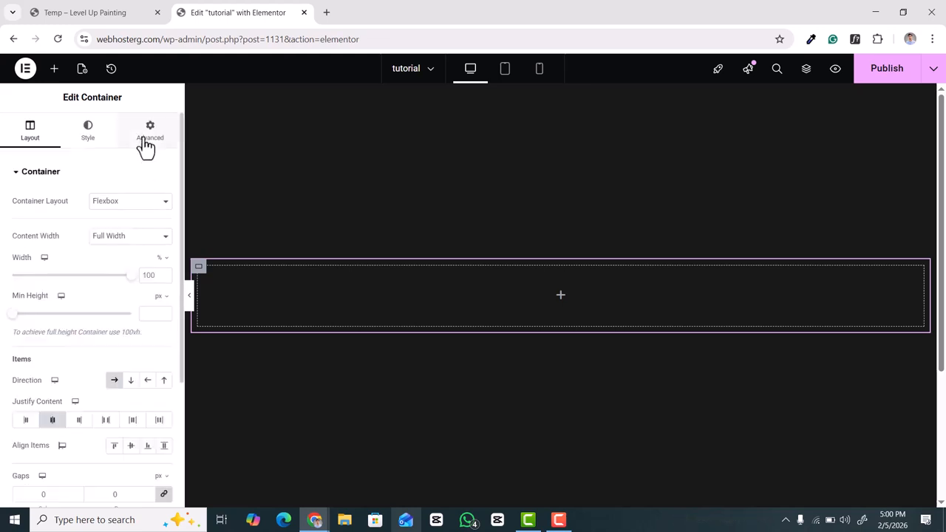
# Set the container's padding to 0 on all sides
pyautogui.click(151, 131)
pyautogui.click(163, 263)
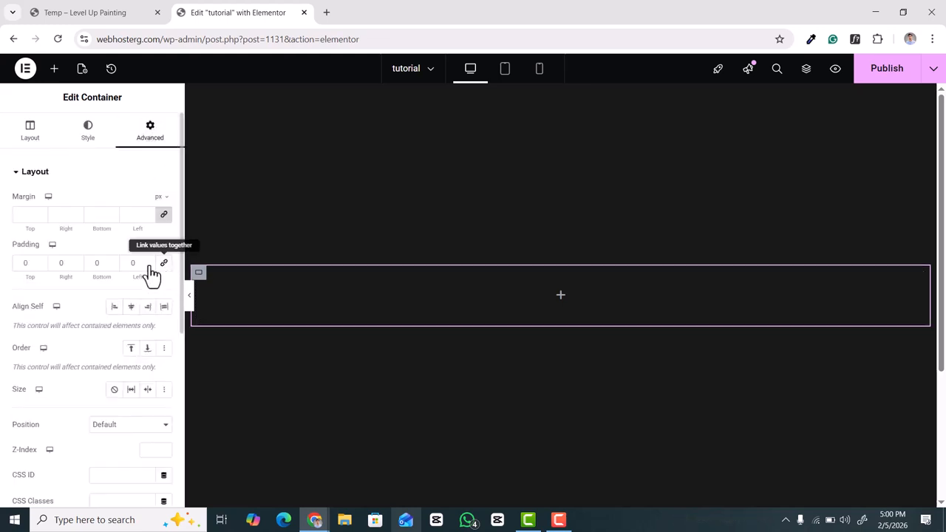
pyautogui.doubleClick(133, 264)
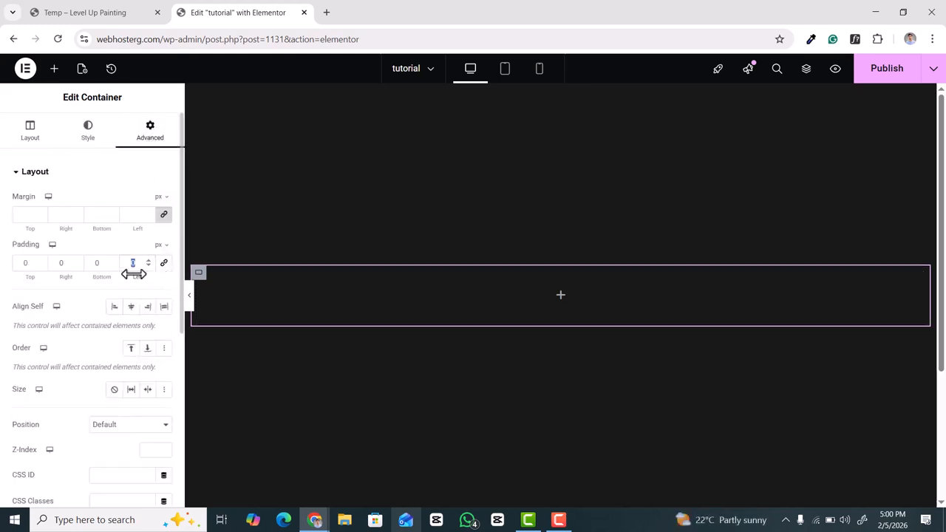
# Nest another container inside the row container and set its padding to 0 on all sides
pyautogui.click(55, 68)
pyautogui.moveTo(55, 227); pyautogui.dragTo(473, 298)
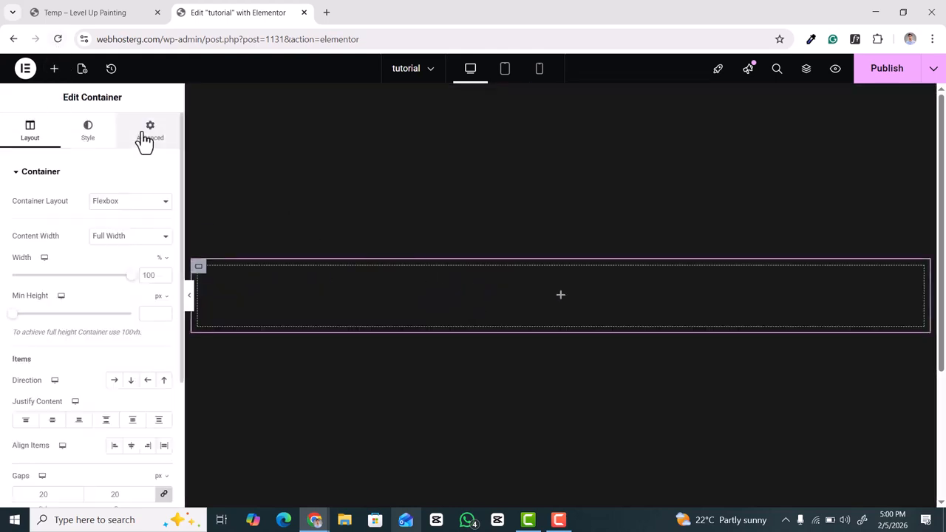
pyautogui.click(145, 139)
pyautogui.click(163, 263)
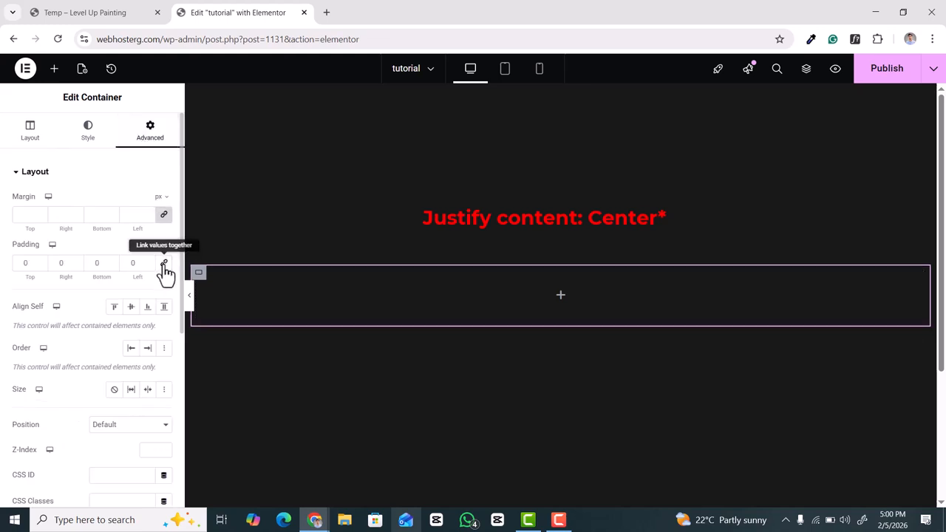
# Add an image to the inner container, using the media library portrait of the woman wearing a flower crown on pink
pyautogui.click(56, 68)
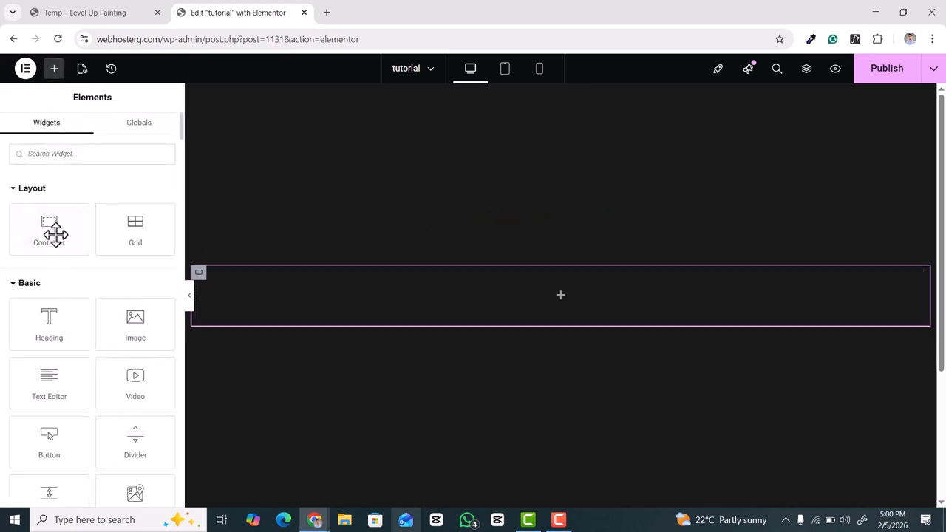
pyautogui.moveTo(139, 299); pyautogui.dragTo(519, 301)
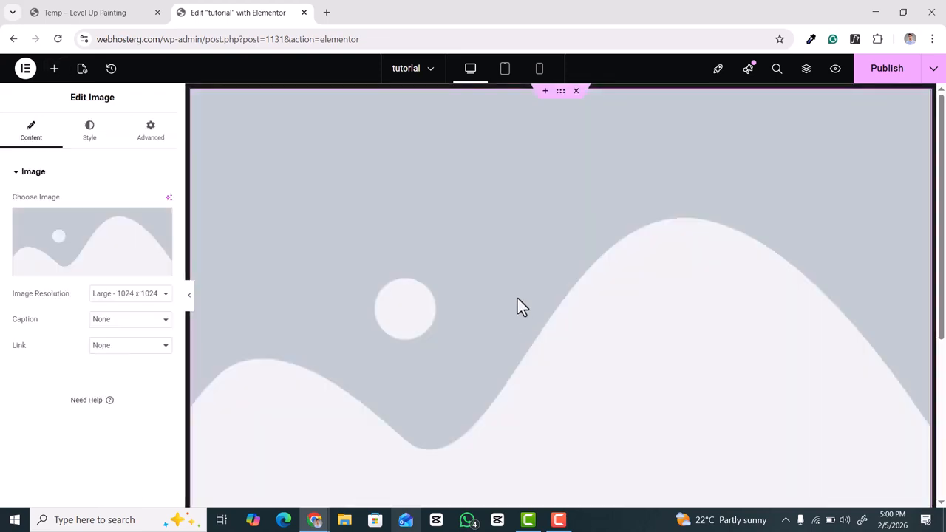
pyautogui.click(90, 251)
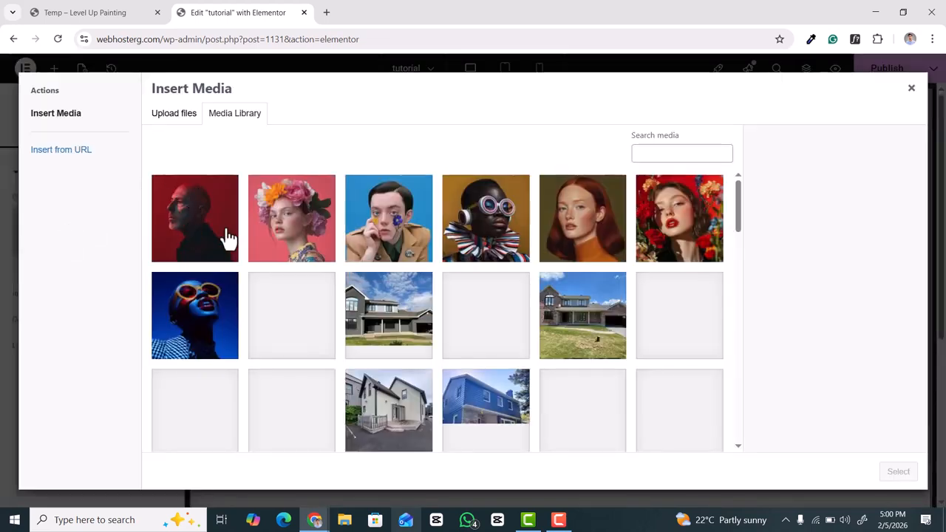
pyautogui.click(292, 218)
pyautogui.click(899, 472)
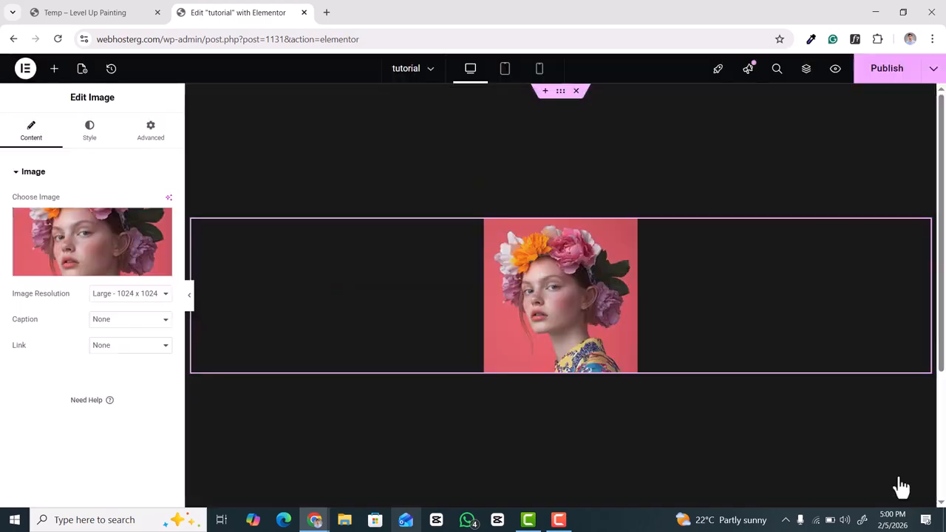
# Set the image's width and height to 75 px each and its object fit to Cover
pyautogui.click(88, 133)
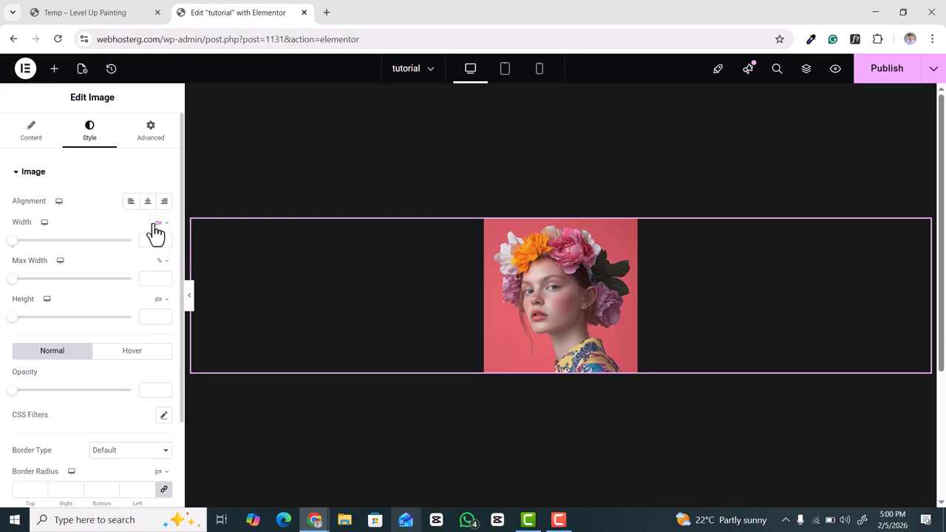
pyautogui.write('75')
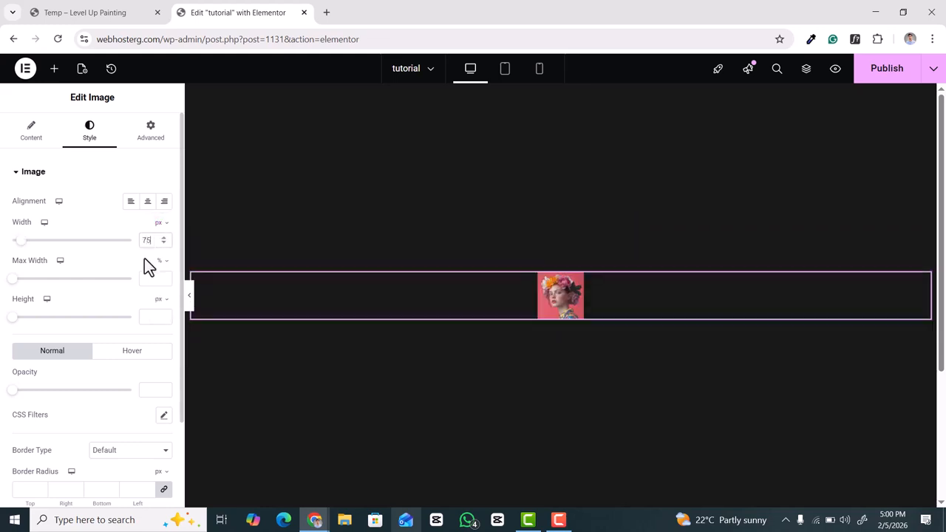
pyautogui.moveTo(168, 317)
pyautogui.write('75')
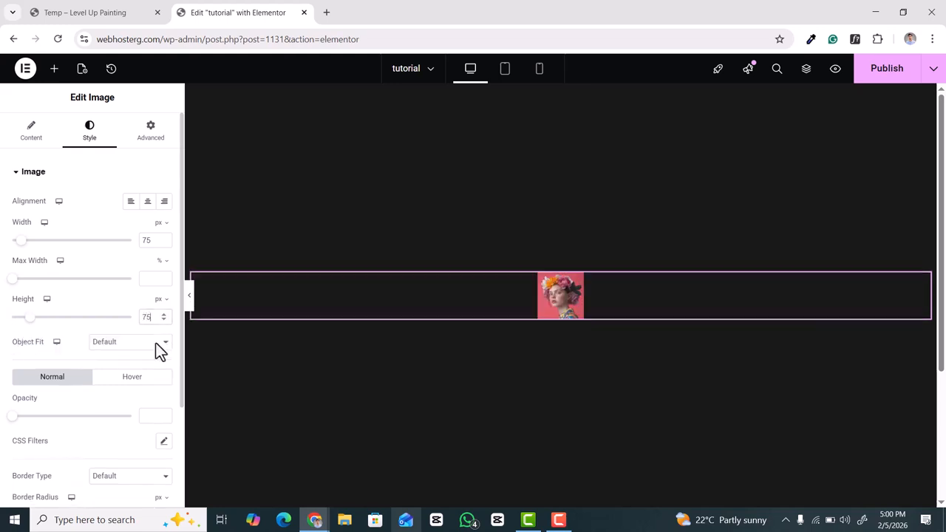
pyautogui.click(156, 343)
pyautogui.click(109, 386)
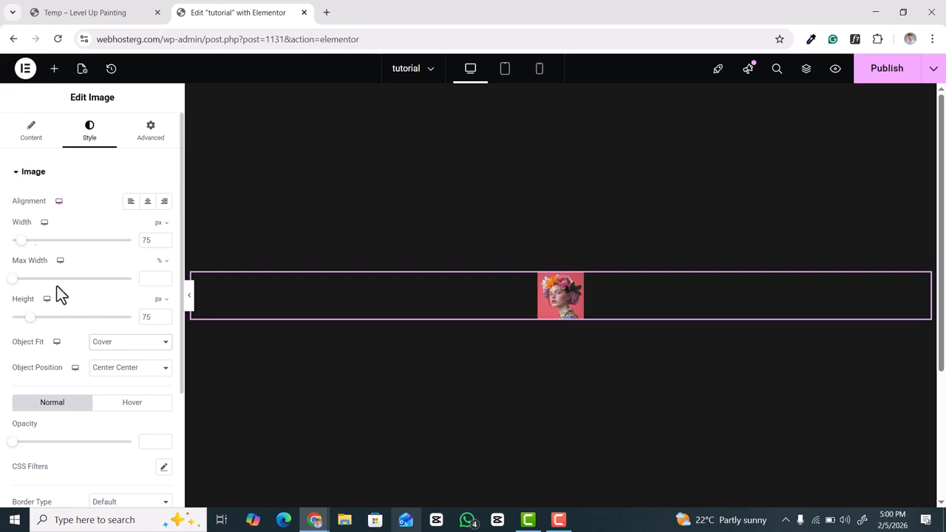
# Give the image a border radius of 5 px on all corners
pyautogui.scroll(-3, 35, 228)
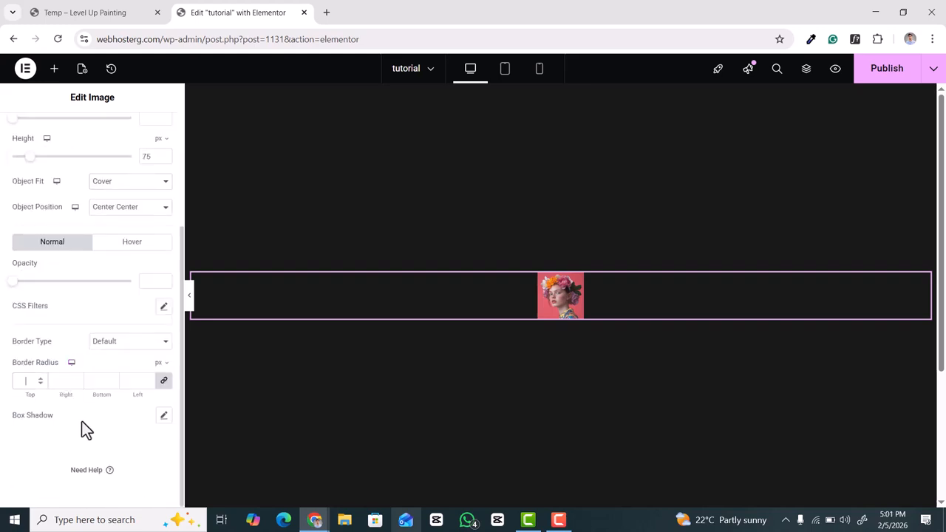
pyautogui.write('5')
pyautogui.doubleClick(22, 381)
pyautogui.scroll(3, 31, 241)
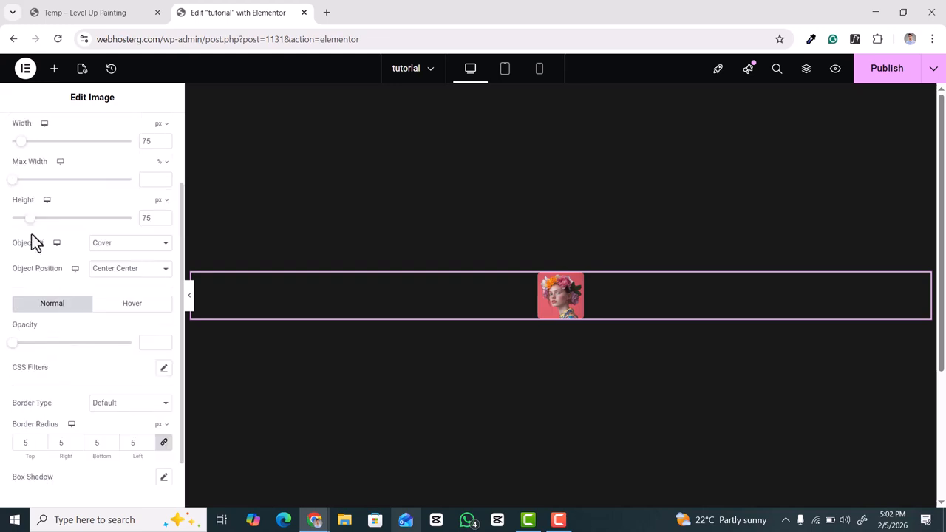
# Add a heading below the image and replace its title with the person's first name in capitals
pyautogui.click(54, 69)
pyautogui.moveTo(52, 331); pyautogui.dragTo(557, 307)
pyautogui.moveTo(122, 216); pyautogui.dragTo(4, 231)
pyautogui.write('JESSIA')
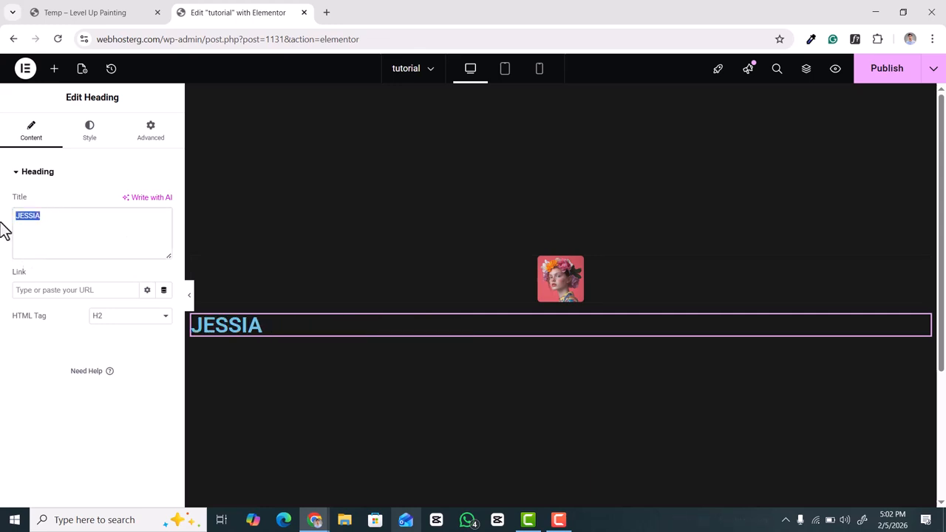
# Set the heading's typography to the Inter font at 16 px with a lighter weight
pyautogui.click(93, 140)
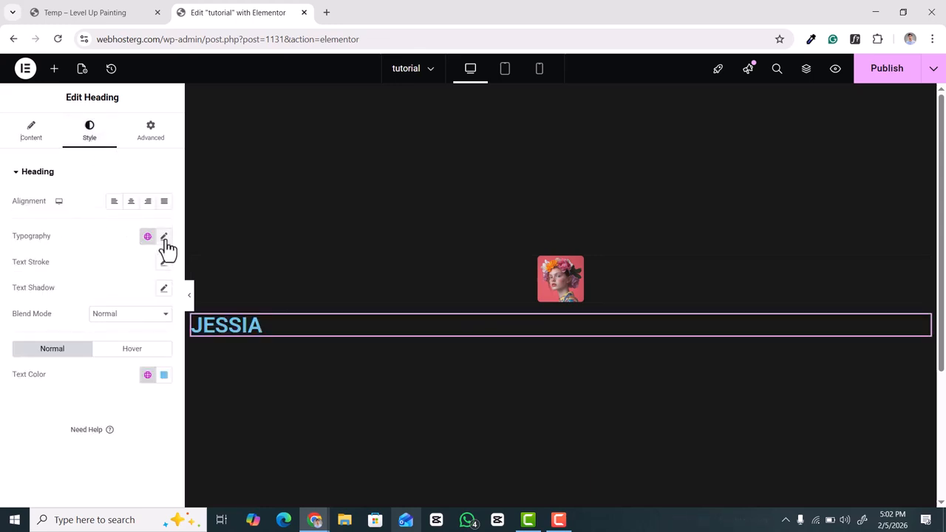
pyautogui.click(164, 241)
pyautogui.click(137, 302)
pyautogui.write('inter')
pyautogui.click(105, 344)
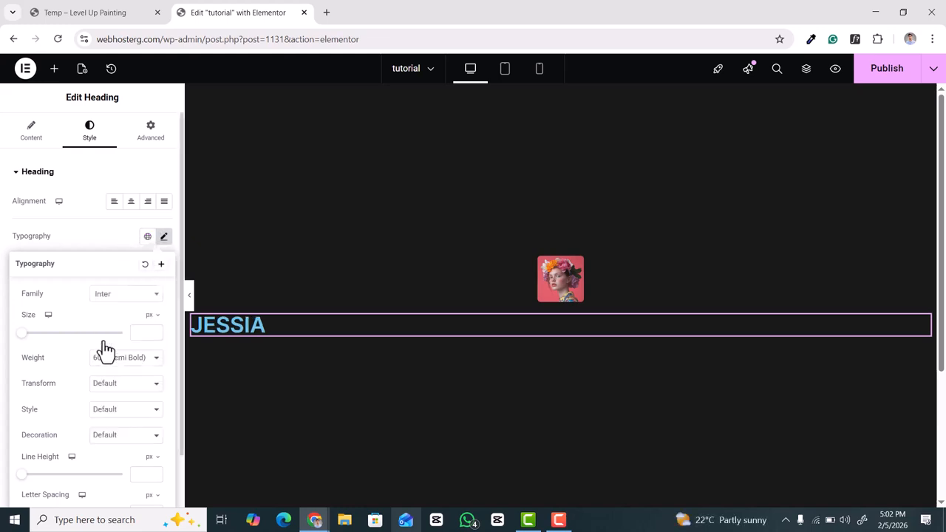
pyautogui.click(145, 332)
pyautogui.write('16')
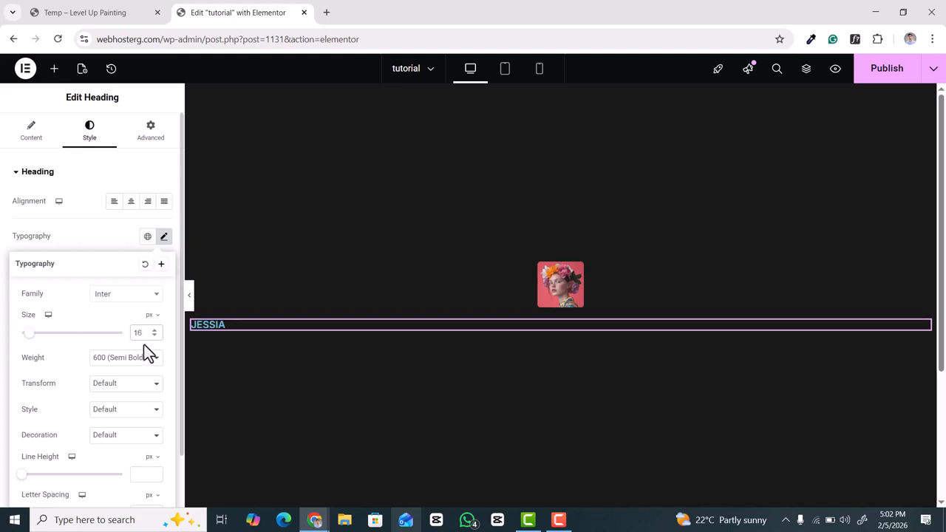
pyautogui.click(135, 371)
pyautogui.click(111, 242)
pyautogui.click(165, 237)
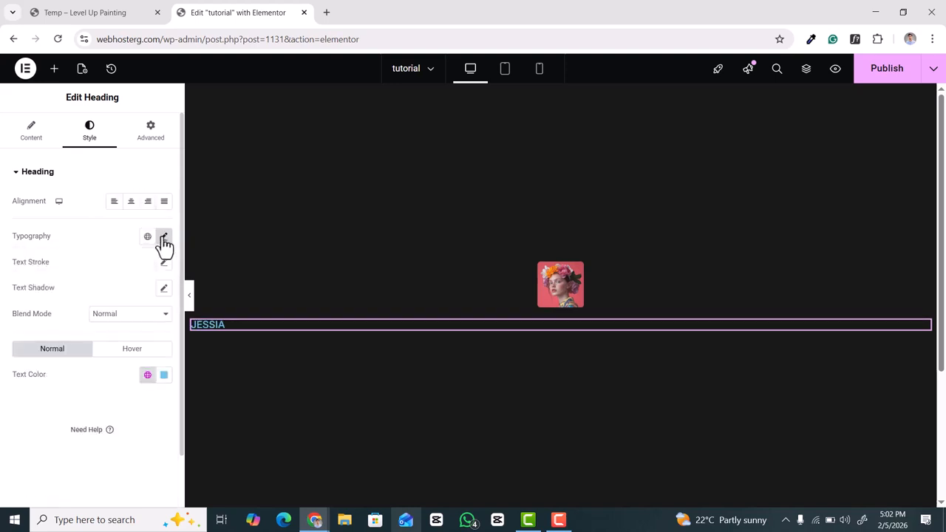
# Change the heading's text color to white (#FFFFFF) and align it to the center
pyautogui.click(165, 375)
pyautogui.click(105, 216)
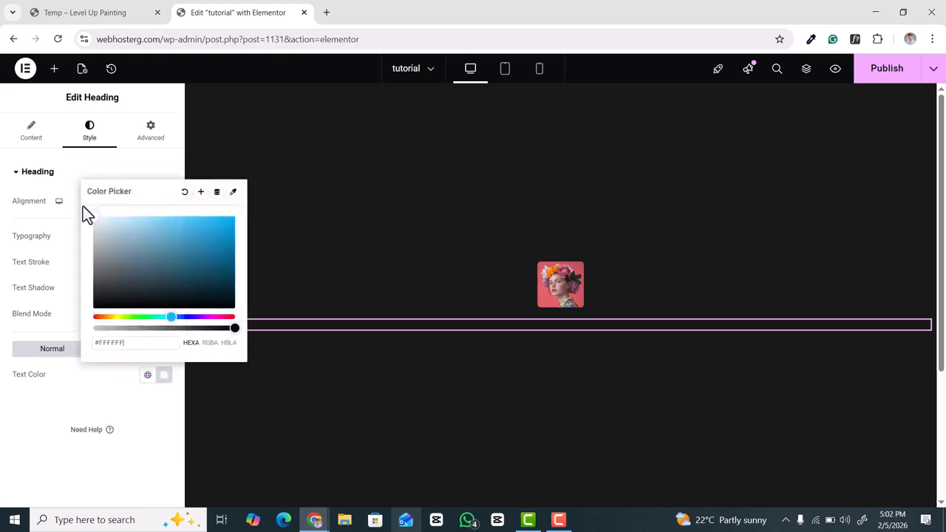
pyautogui.click(164, 375)
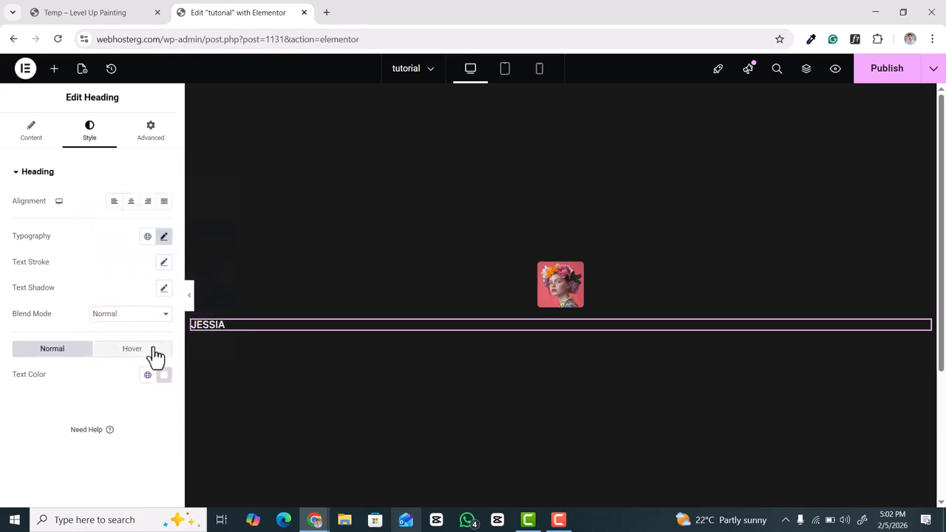
pyautogui.click(131, 201)
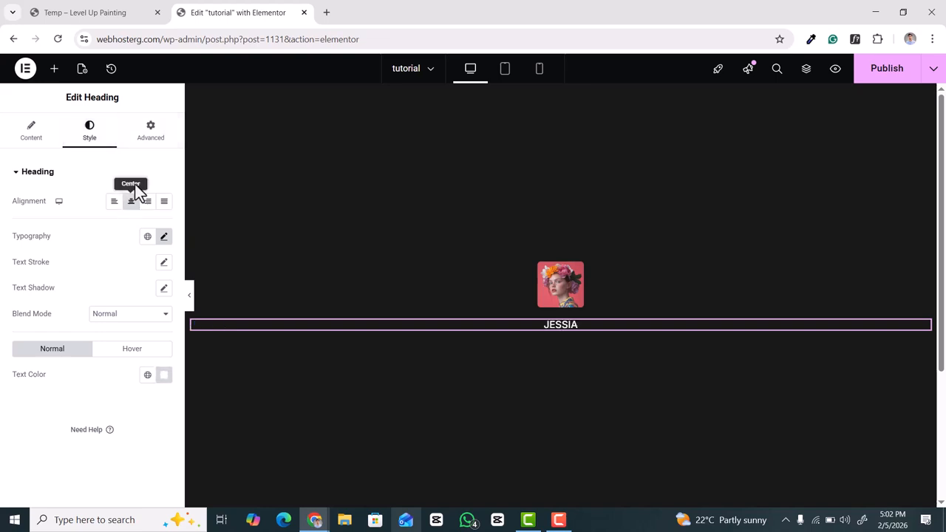
# Hide the heading on desktop and tablet portrait in its responsive settings
pyautogui.click(146, 148)
pyautogui.scroll(-10, 118, 266)
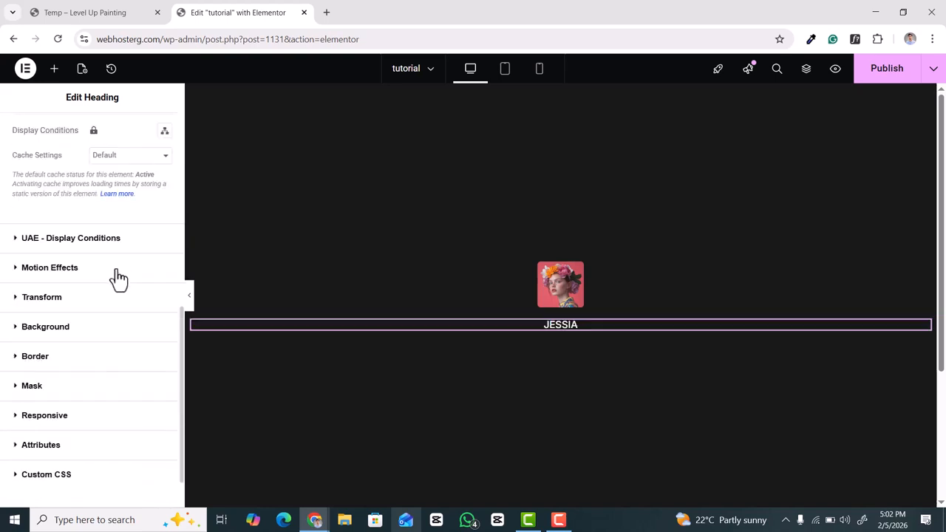
pyautogui.click(22, 360)
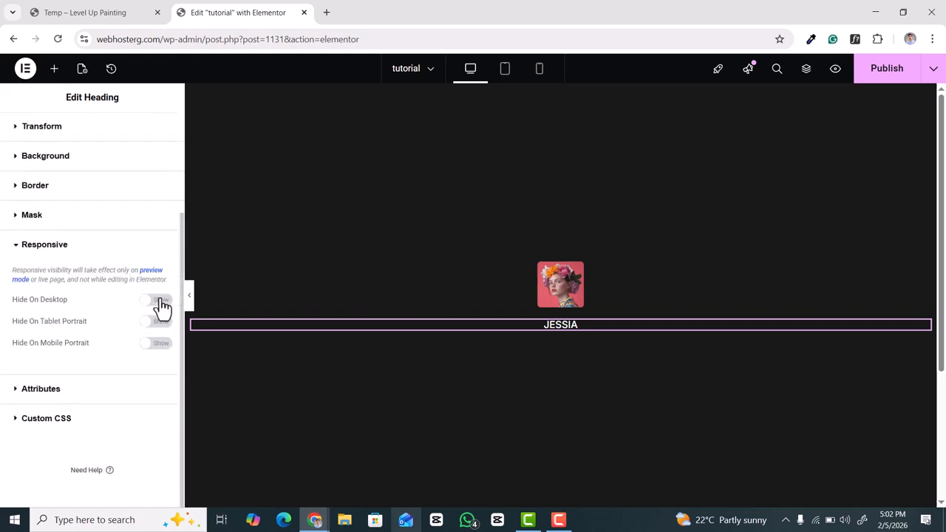
pyautogui.click(159, 300)
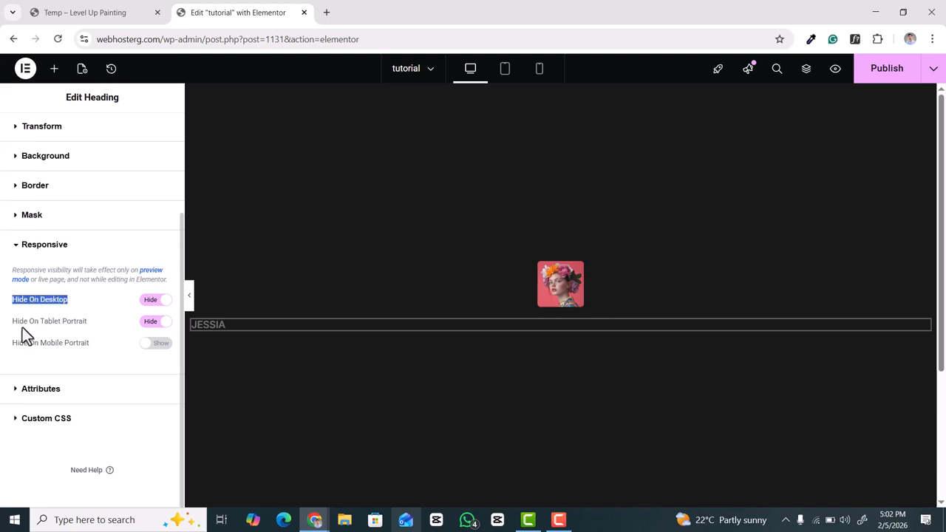
# Duplicate the hidden name heading below the image
pyautogui.click(232, 322)
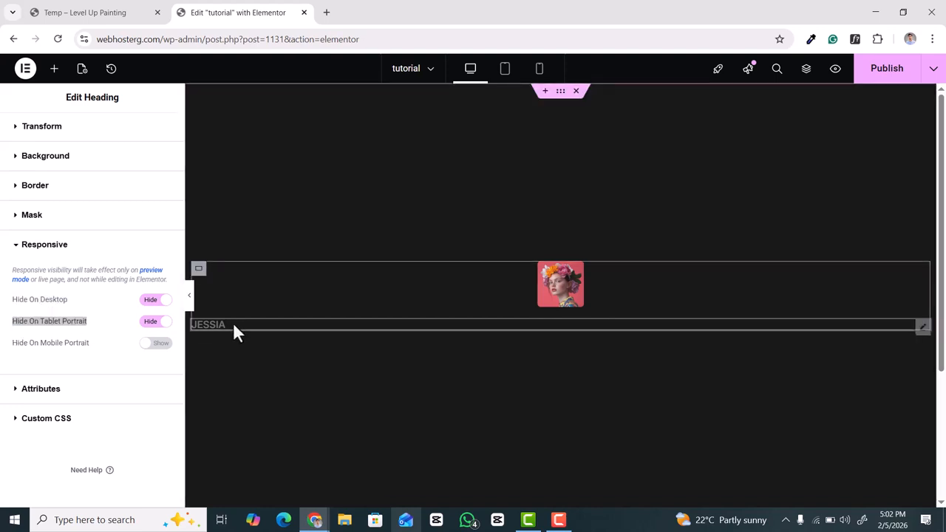
pyautogui.rightClick(245, 328)
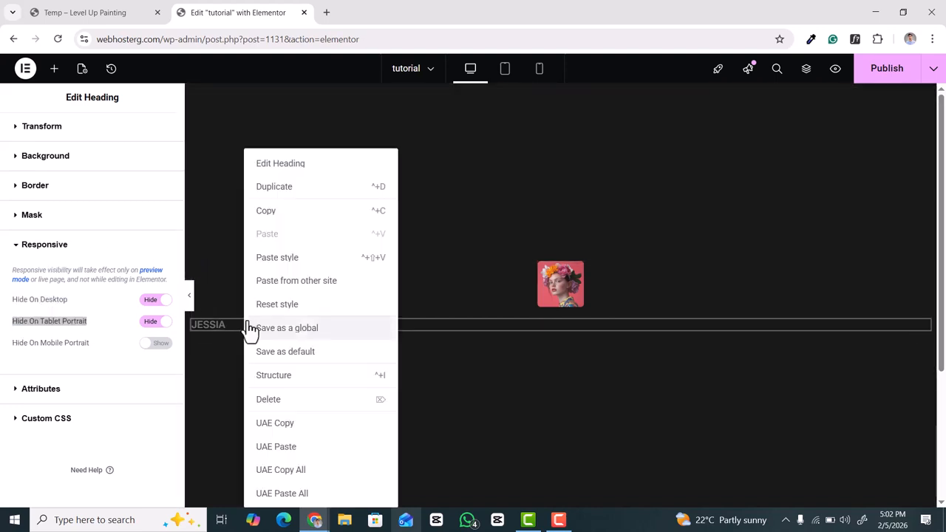
pyautogui.click(266, 186)
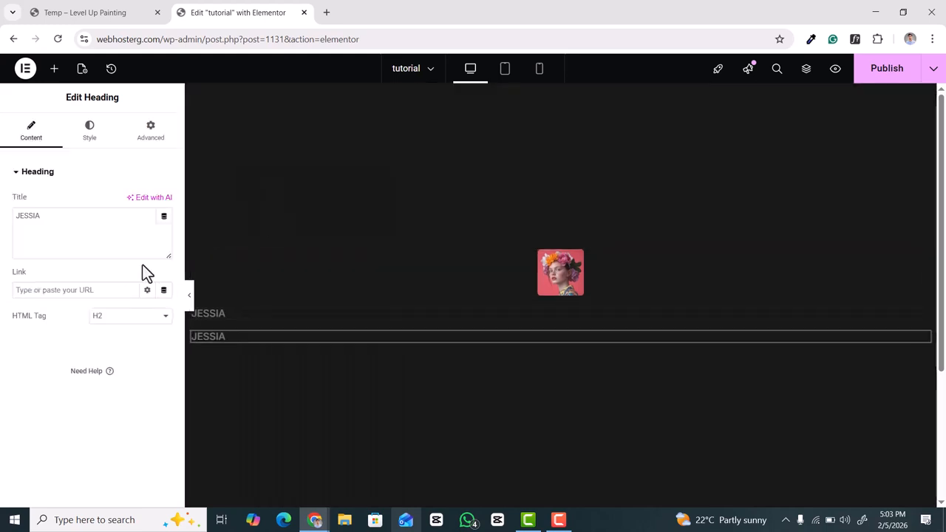
# Replace the duplicated heading's title with "Product Manager"
pyautogui.moveTo(81, 230); pyautogui.dragTo(4, 220)
pyautogui.write('Product Manager')
pyautogui.hotkey('ctrl', 'a')
# Set the Product Manager heading's typography to 14 px with a lighter weight than Medium
pyautogui.click(96, 144)
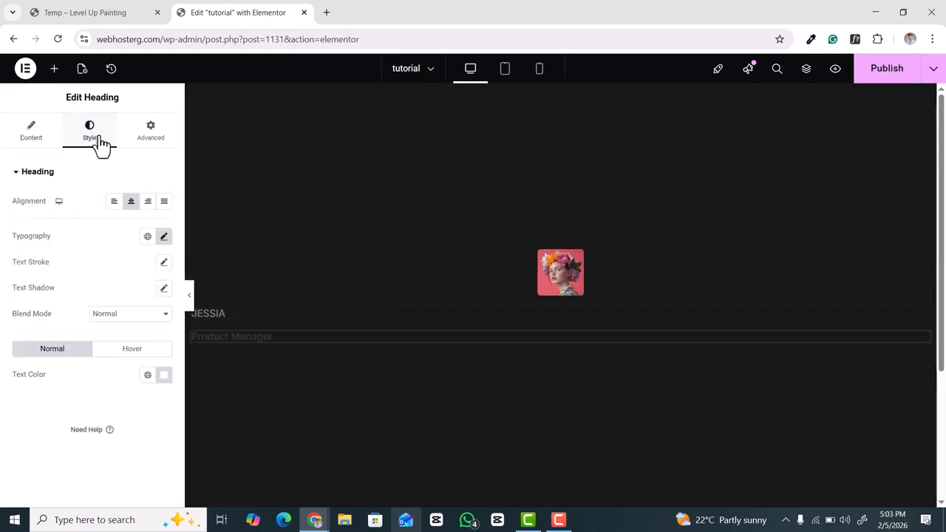
pyautogui.click(163, 236)
pyautogui.doubleClick(133, 333)
pyautogui.write('14')
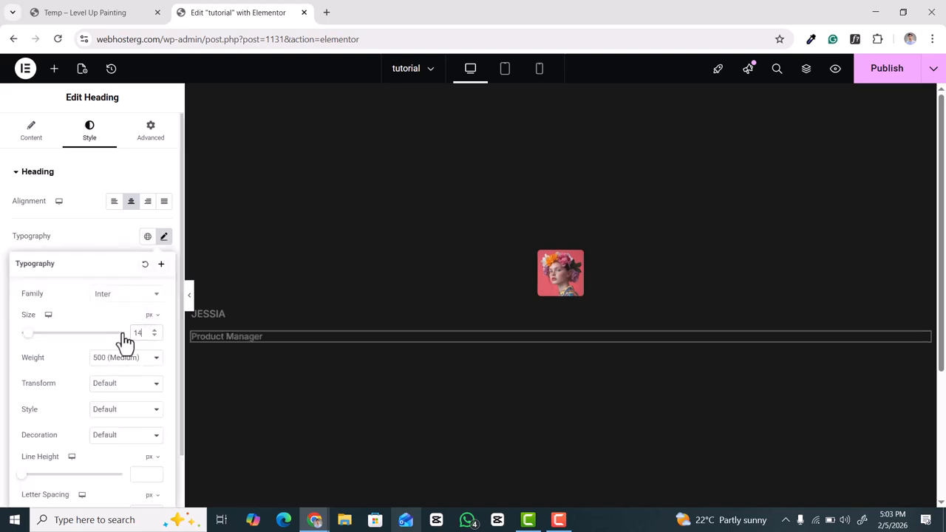
pyautogui.click(129, 361)
pyautogui.click(111, 219)
# Unlink the Product Manager heading's margin values and set the top margin to -13 px
pyautogui.click(142, 145)
pyautogui.click(164, 216)
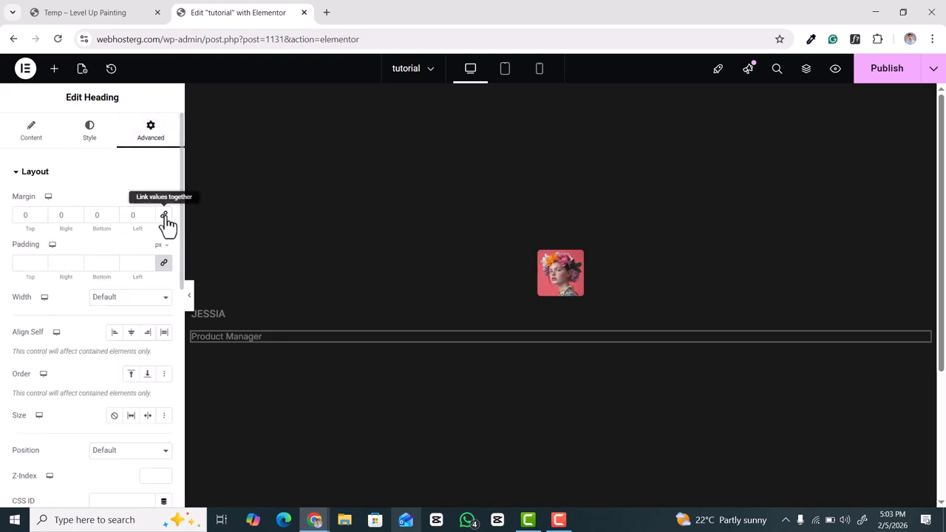
pyautogui.write('10')
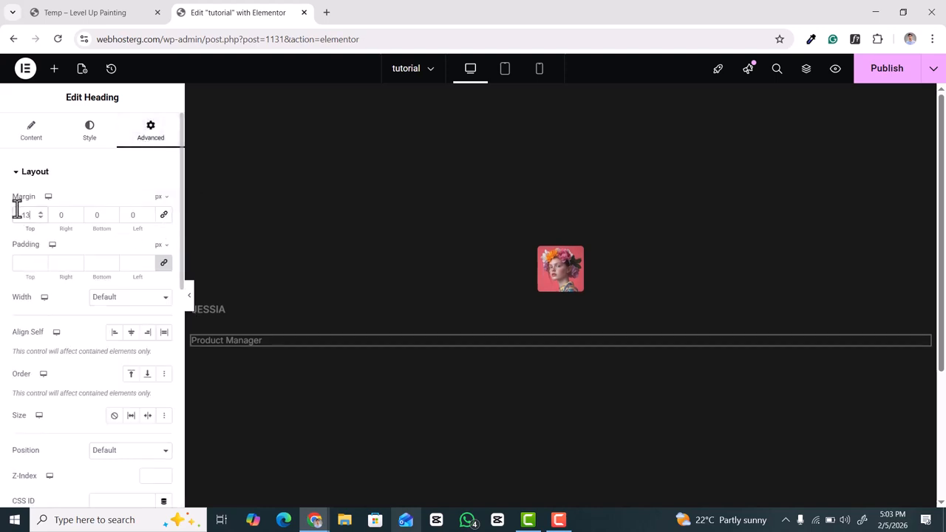
pyautogui.write('-')
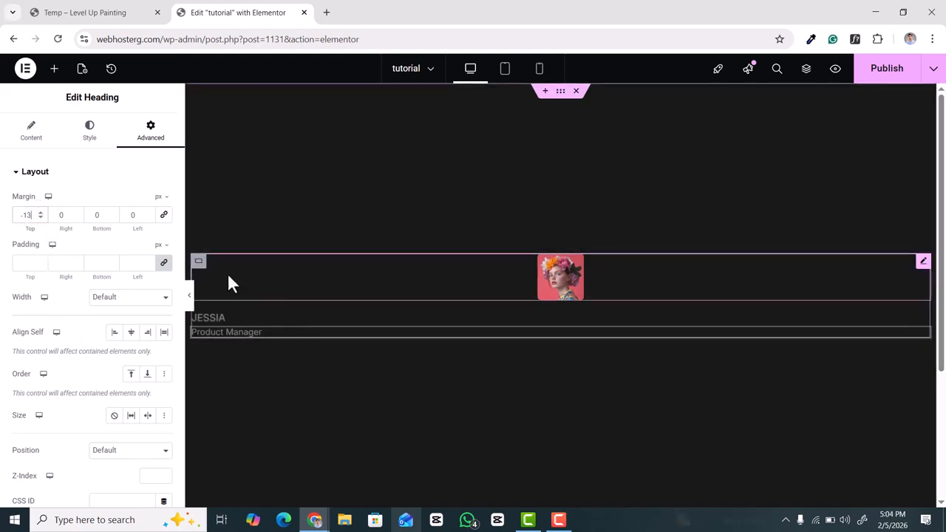
# Set the desktop width of the innermost container holding the image and headings to the custom value auto
pyautogui.click(806, 68)
pyautogui.click(860, 152)
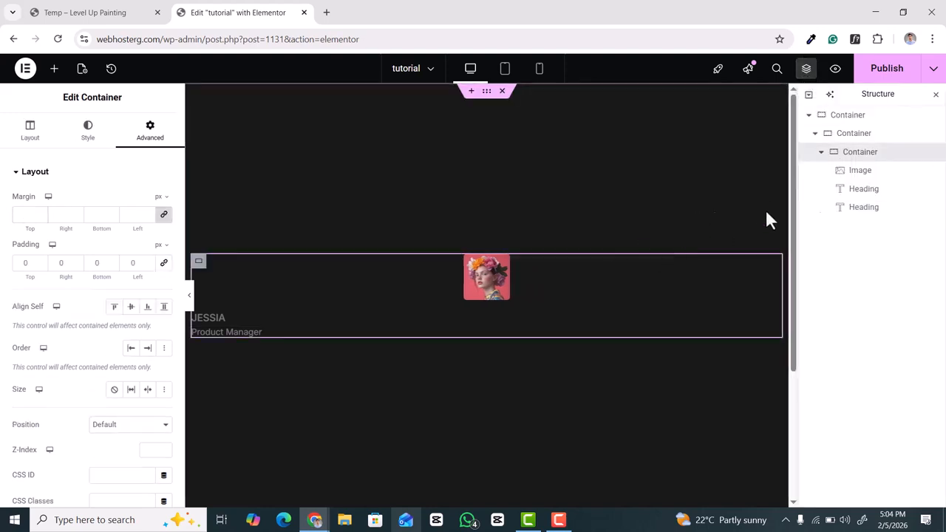
pyautogui.click(821, 153)
pyautogui.click(855, 156)
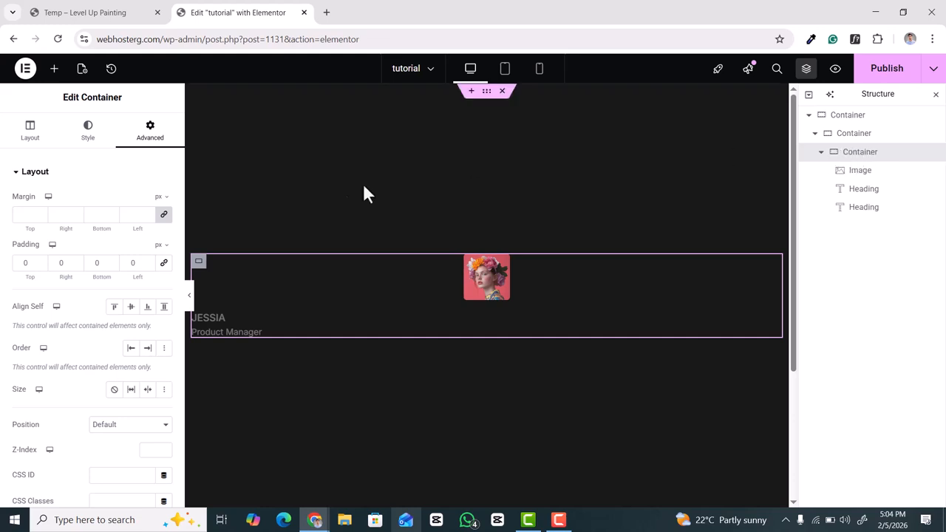
pyautogui.click(34, 141)
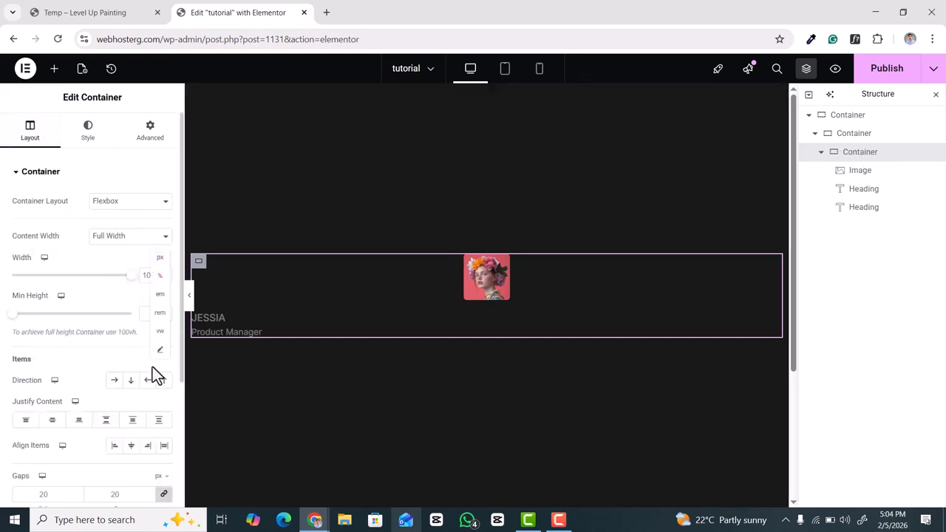
pyautogui.click(160, 351)
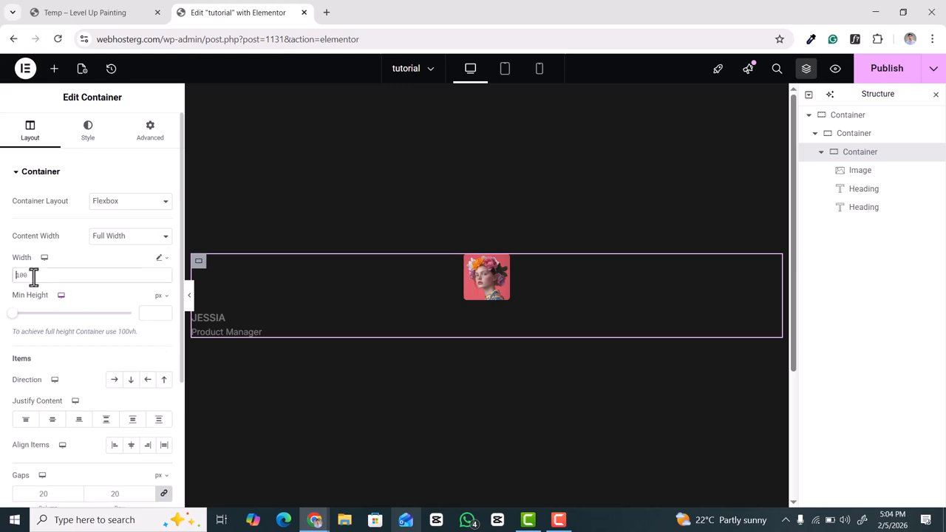
pyautogui.write('auto')
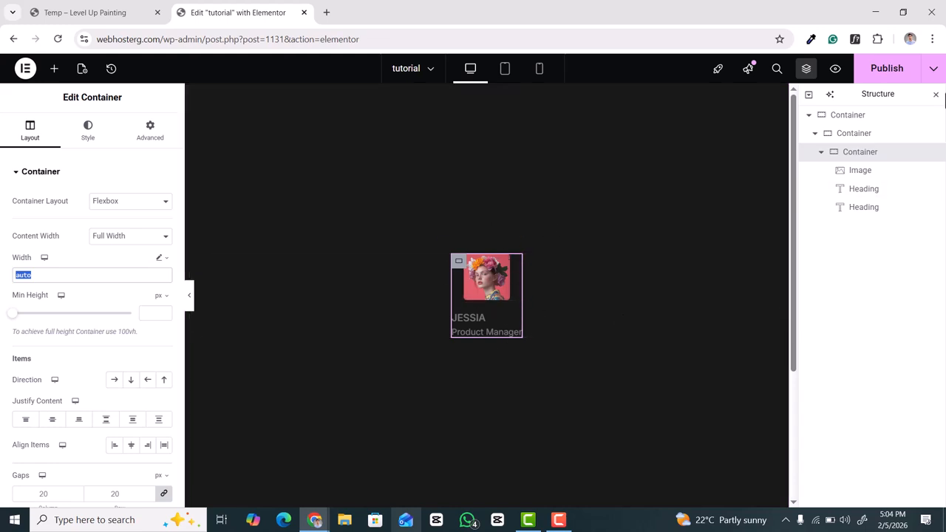
# Move the Structure window off the canvas edge and set the innermost container's width to auto for the mobile view
pyautogui.moveTo(899, 92); pyautogui.dragTo(857, 133)
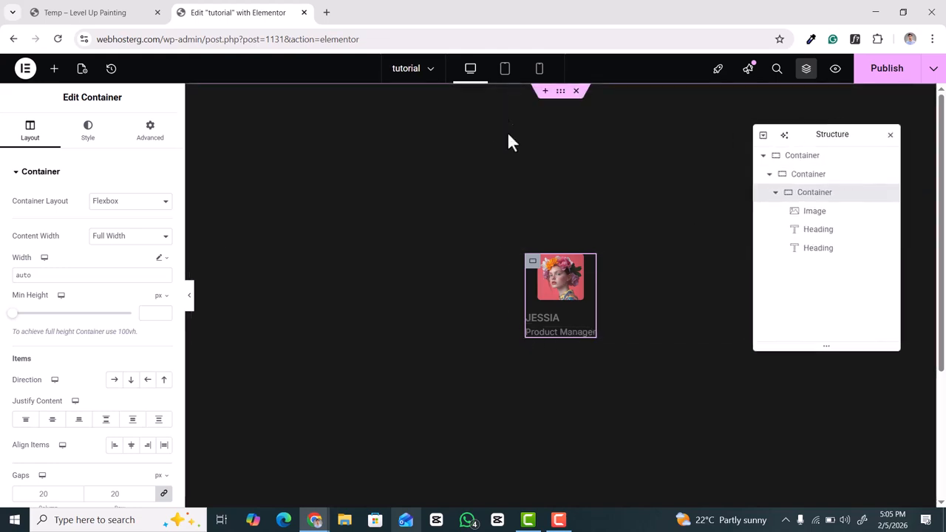
pyautogui.click(505, 69)
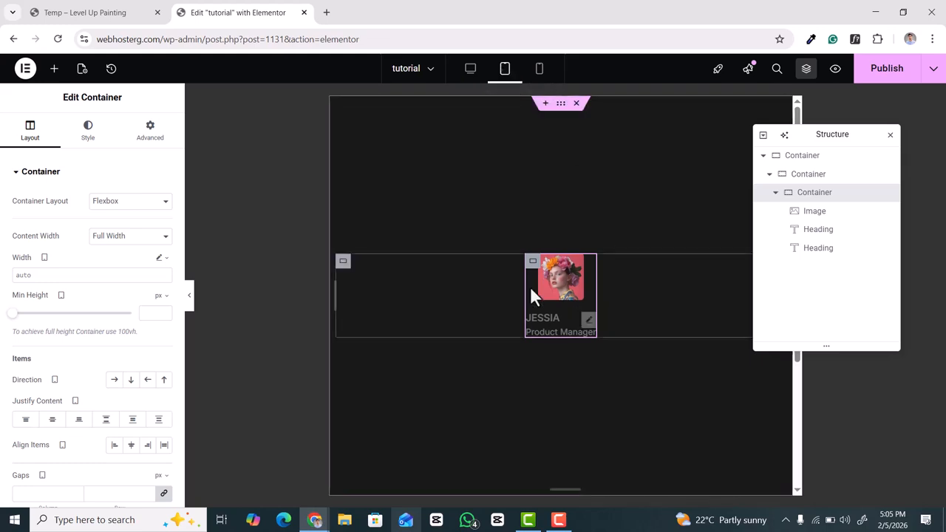
pyautogui.click(540, 71)
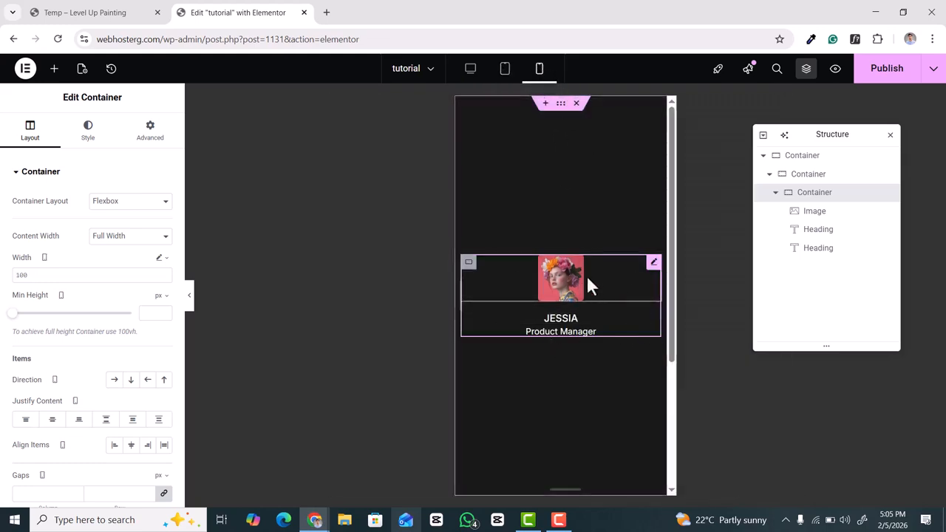
pyautogui.click(100, 280)
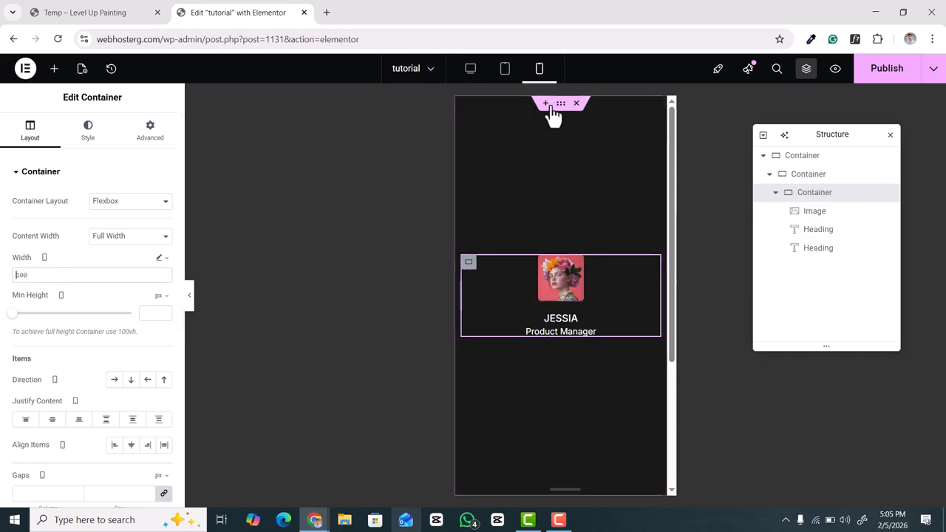
pyautogui.write('auto')
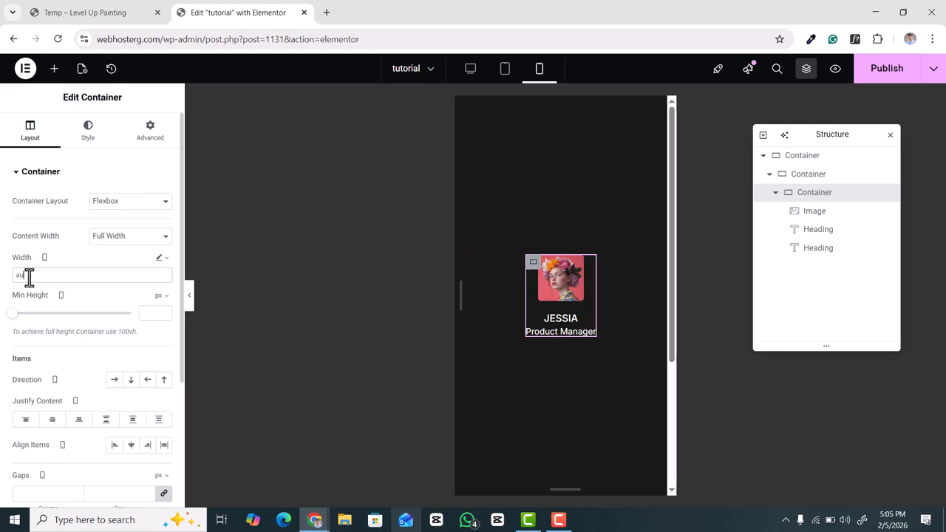
# Set the portrait image's width and height to 150 px for the mobile view
pyautogui.click(580, 272)
pyautogui.click(28, 130)
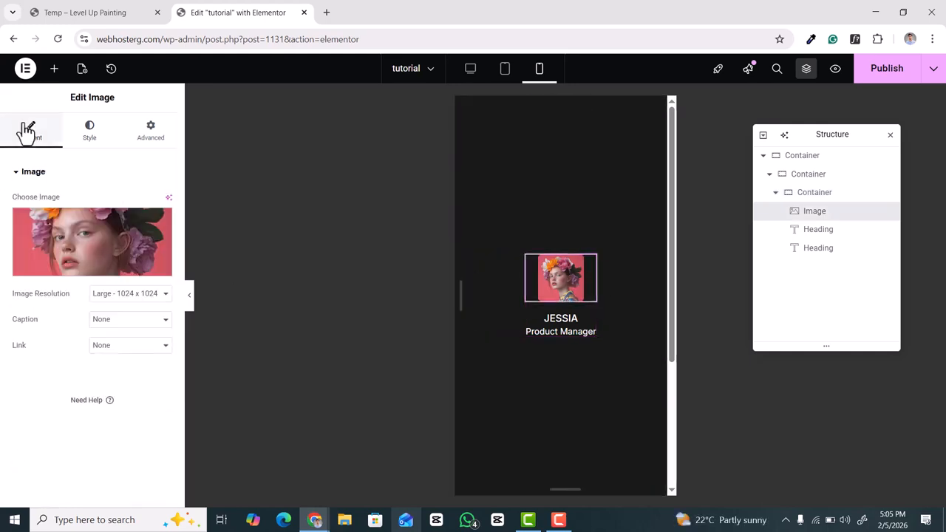
pyautogui.click(83, 132)
pyautogui.write('150')
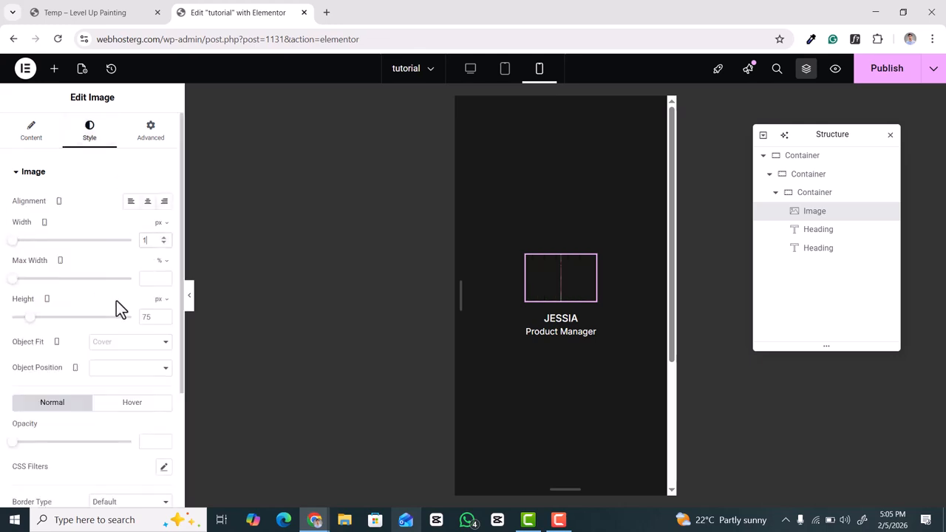
pyautogui.click(141, 318)
pyautogui.write('150')
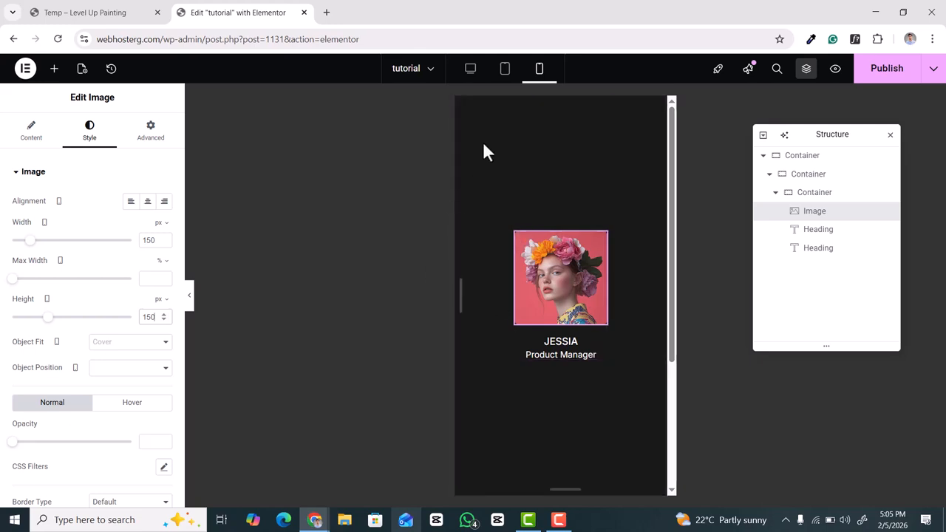
# Return to the desktop view and duplicate the portrait card container until the row holds eight cards
pyautogui.click(521, 239)
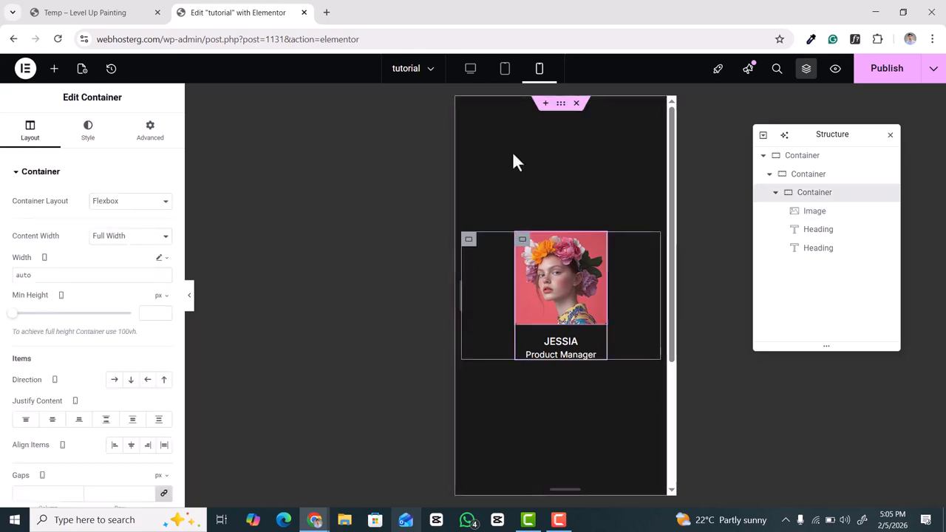
pyautogui.click(505, 74)
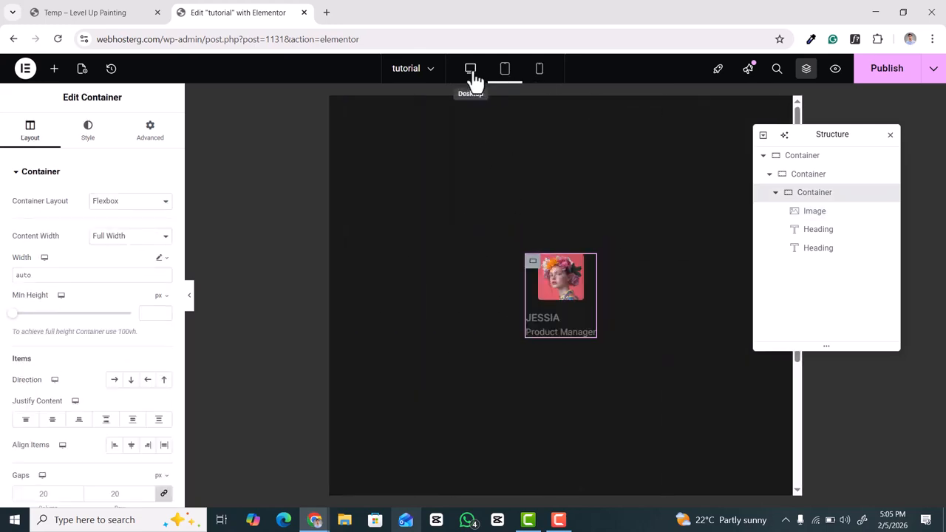
pyautogui.click(472, 74)
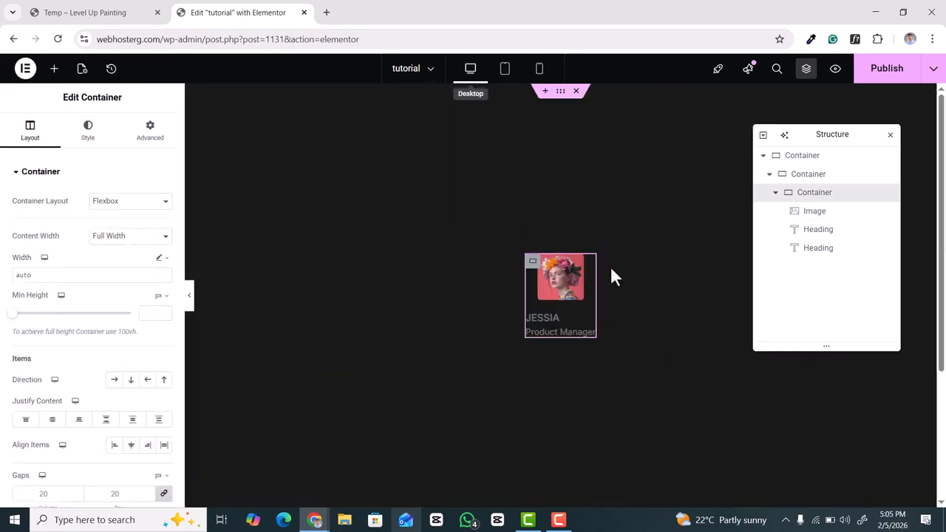
pyautogui.rightClick(532, 268)
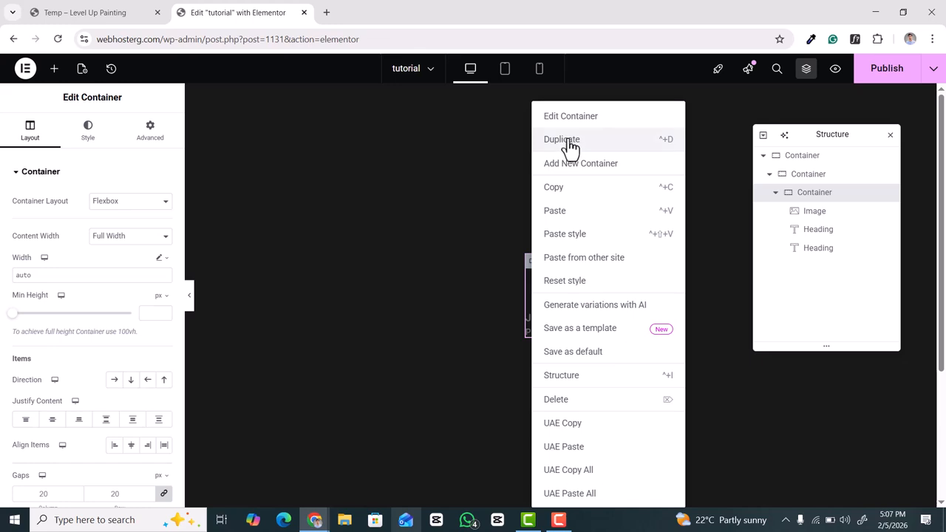
pyautogui.click(568, 148)
pyautogui.rightClick(570, 265)
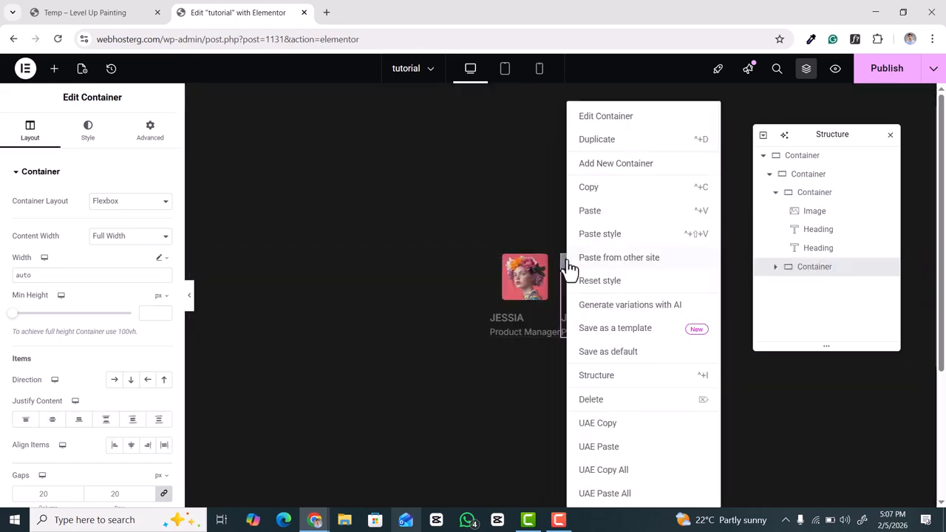
pyautogui.click(599, 147)
pyautogui.rightClick(606, 265)
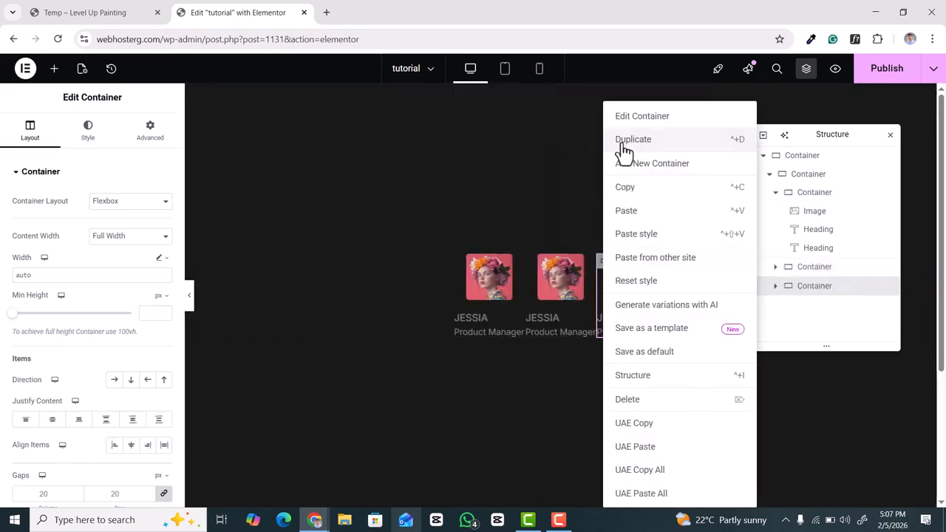
pyautogui.click(625, 148)
pyautogui.rightClick(640, 264)
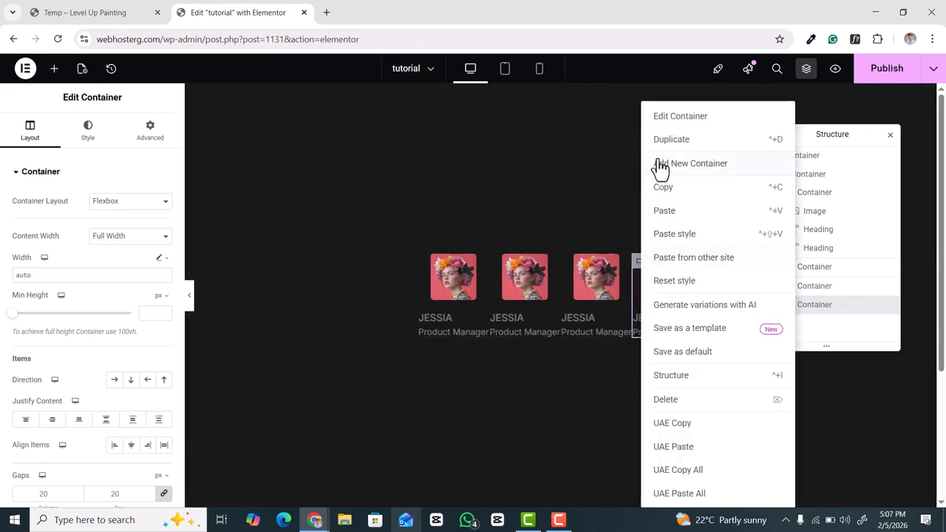
pyautogui.click(666, 147)
pyautogui.rightClick(679, 267)
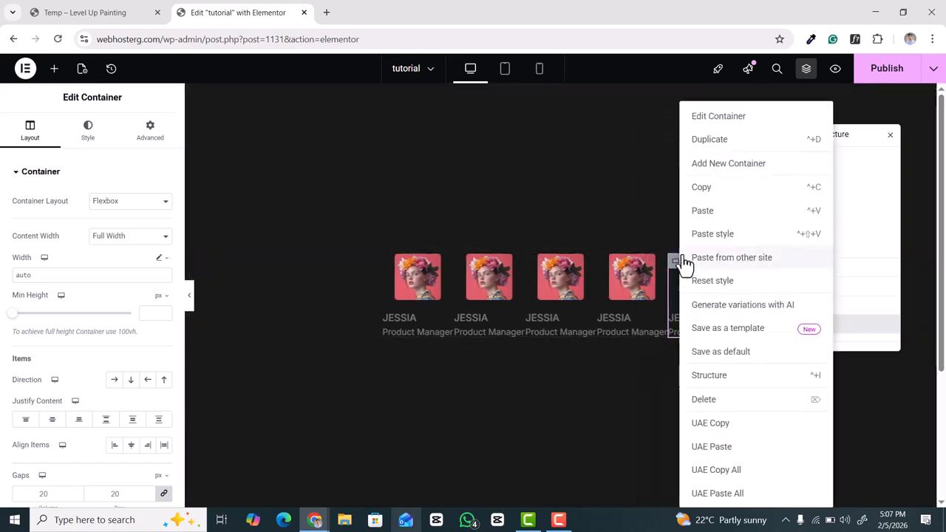
pyautogui.click(698, 148)
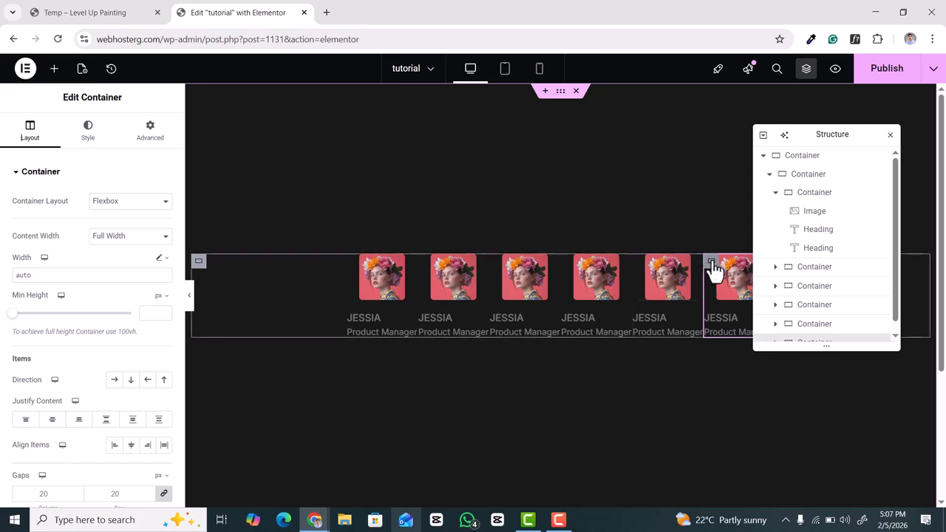
pyautogui.rightClick(714, 267)
pyautogui.click(734, 147)
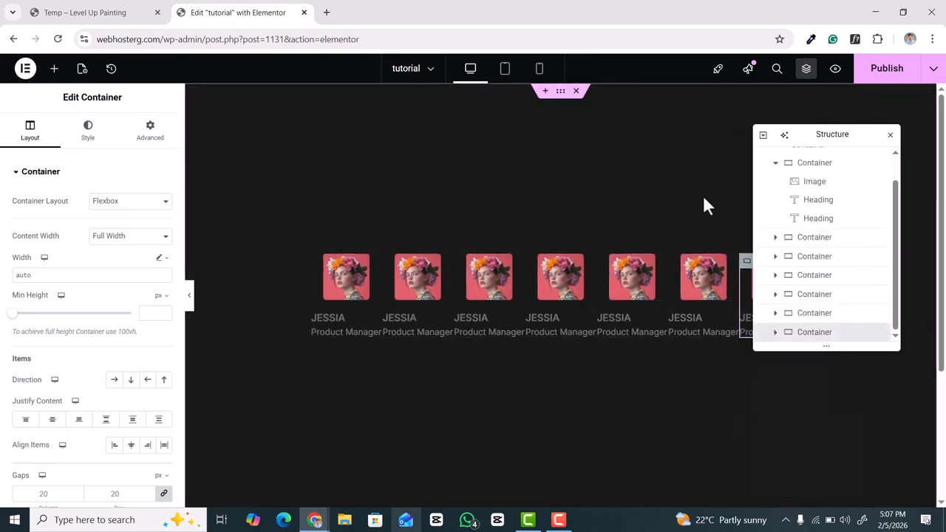
pyautogui.rightClick(679, 266)
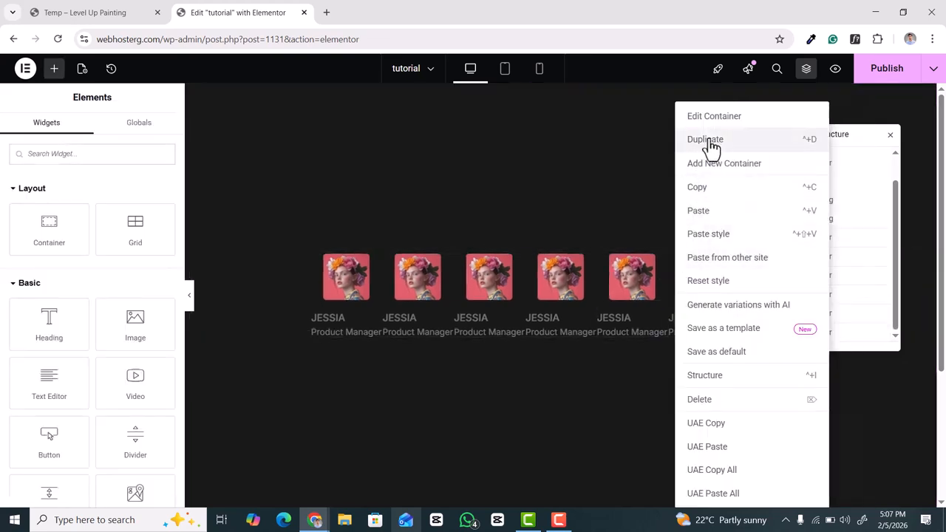
pyautogui.click(706, 140)
# Move the Structure window below the cards and replace the second card's image with Contemplative-Floral-Portrait.jpg from the media library
pyautogui.moveTo(828, 136); pyautogui.dragTo(800, 397)
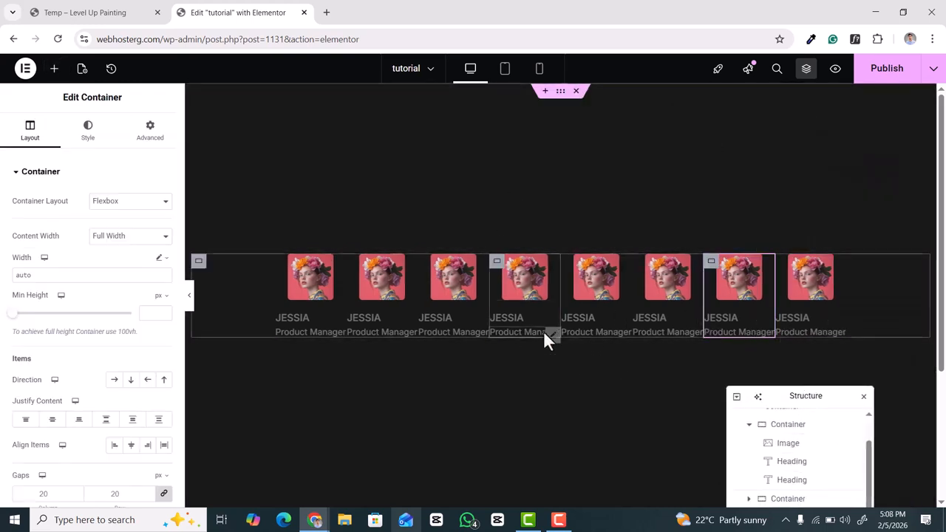
pyautogui.click(380, 277)
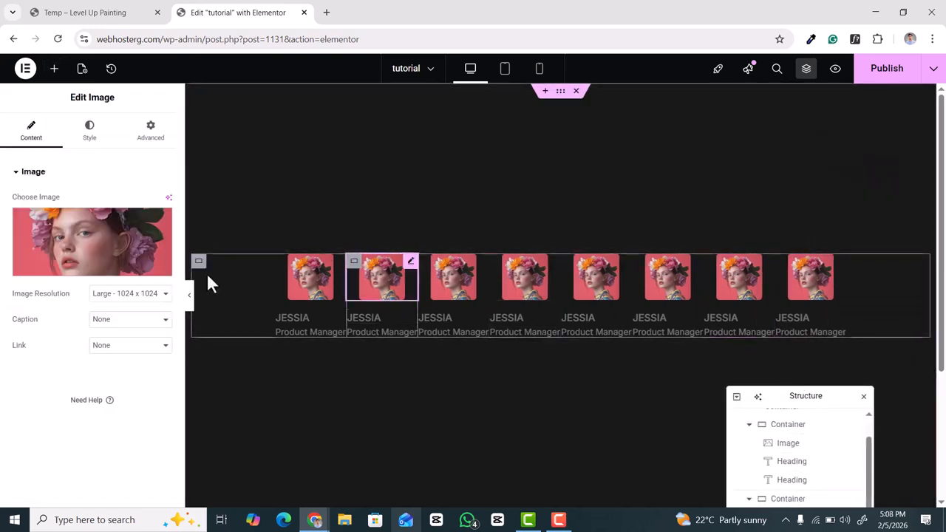
pyautogui.click(80, 258)
pyautogui.click(394, 238)
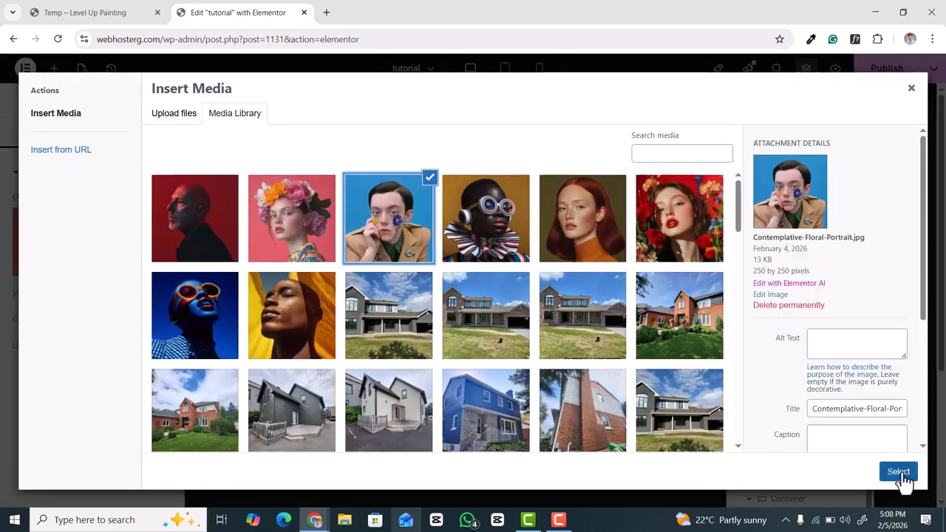
pyautogui.click(899, 473)
# Replace the name heading on the second card with the new person's first name in capitals
pyautogui.click(374, 317)
pyautogui.moveTo(79, 226); pyautogui.dragTo(4, 233)
pyautogui.write('BRIAN')
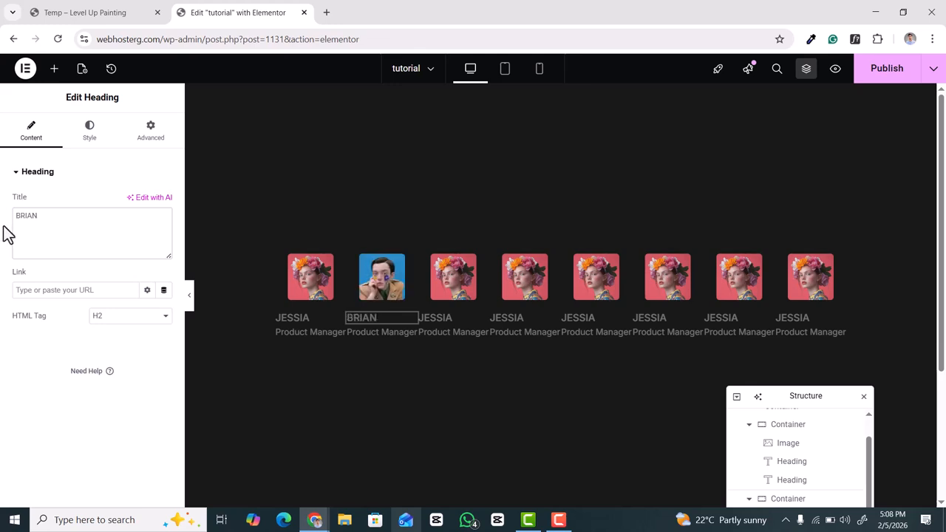
# Replace the job title heading on the second card with Founder & CEO
pyautogui.click(381, 330)
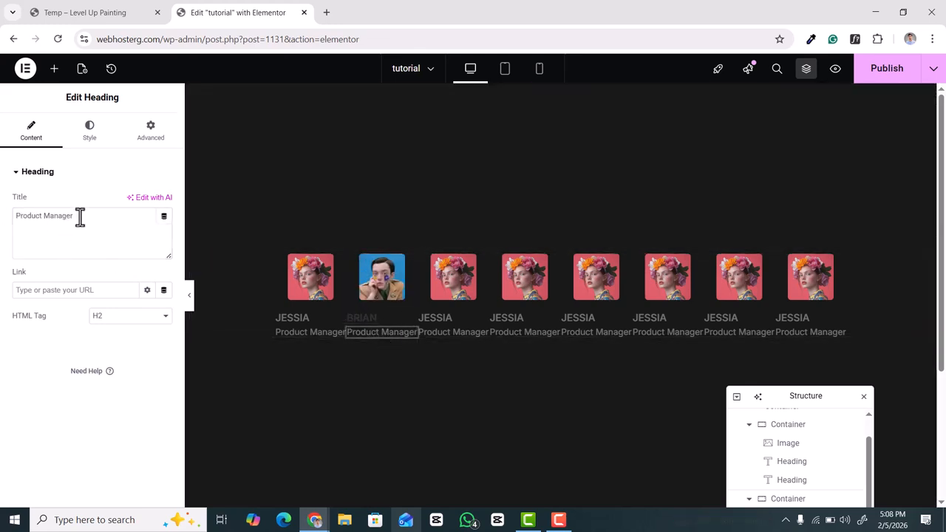
pyautogui.moveTo(76, 216); pyautogui.dragTo(20, 217)
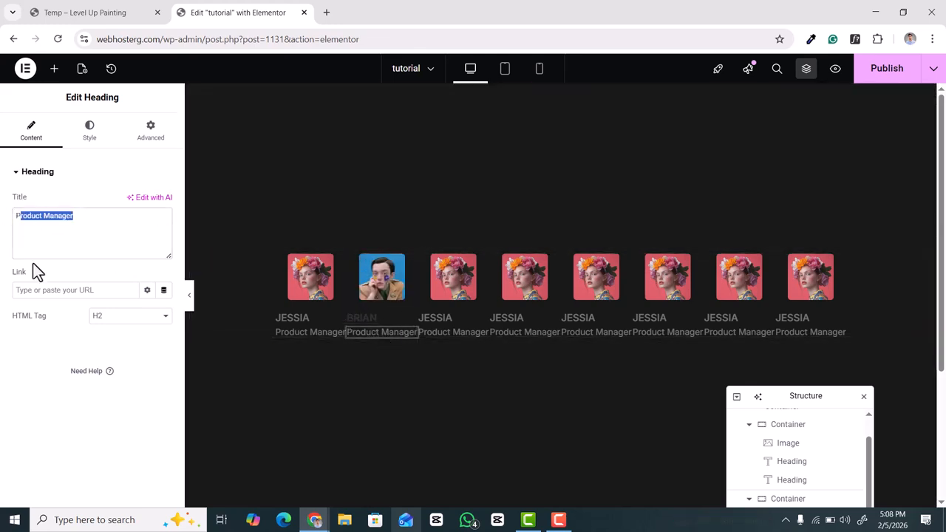
pyautogui.tripleClick(40, 217)
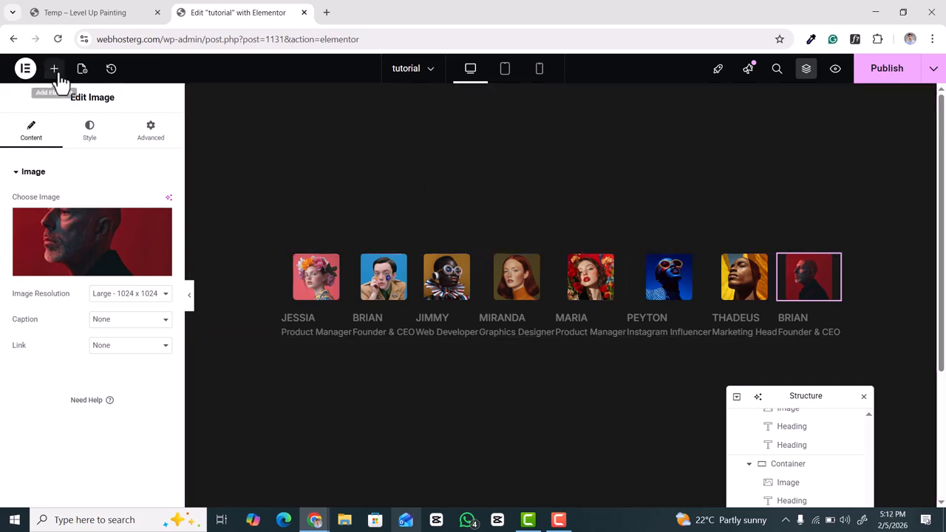
# Add an Icon widget and place it at the start of the outer container, above the card row, using the structure tree
pyautogui.click(54, 69)
pyautogui.click(78, 154)
pyautogui.write('icon')
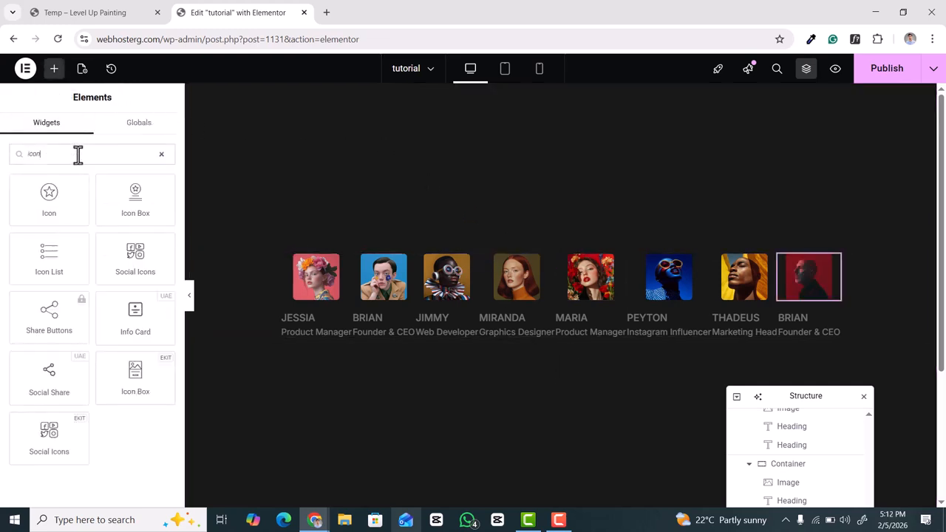
pyautogui.moveTo(82, 202); pyautogui.dragTo(327, 302)
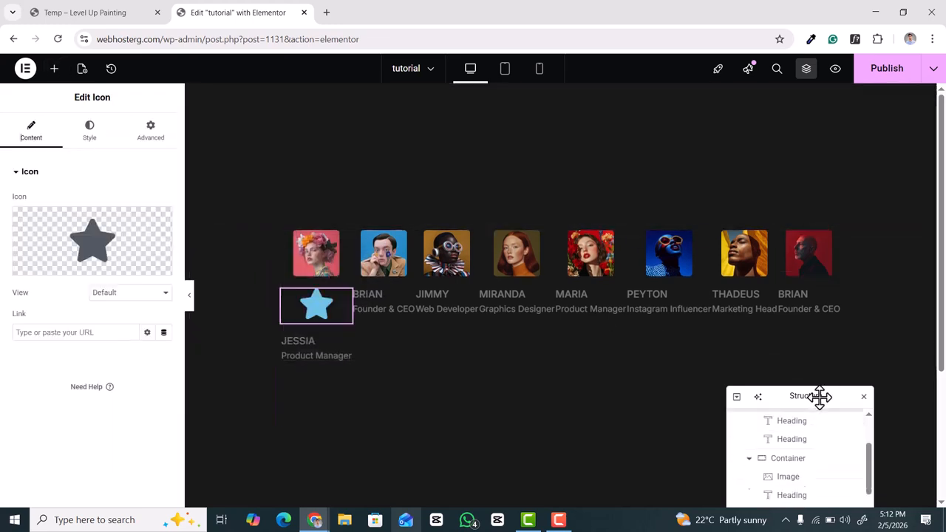
pyautogui.moveTo(819, 387); pyautogui.dragTo(871, 136)
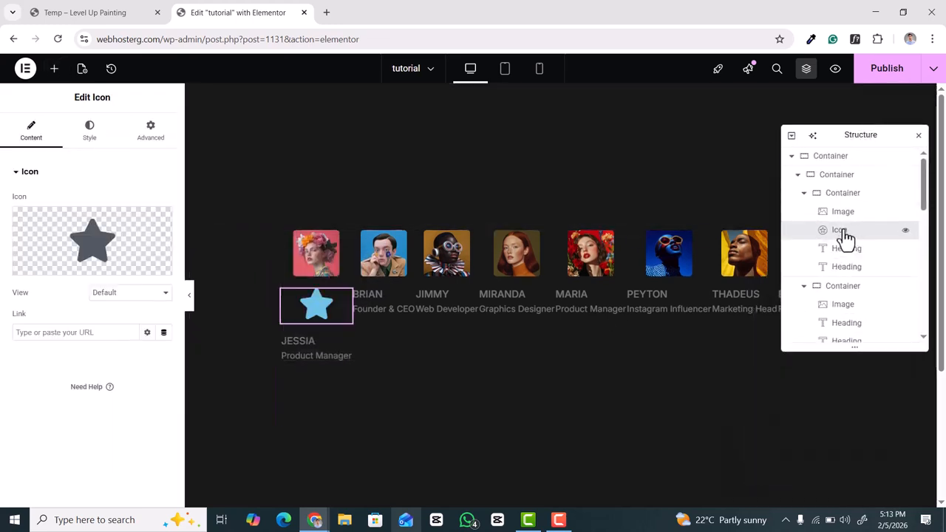
pyautogui.moveTo(842, 229); pyautogui.dragTo(841, 171)
# Set the icon's view to Stacked with a Circle shape
pyautogui.click(115, 293)
pyautogui.click(119, 319)
pyautogui.click(120, 329)
pyautogui.click(112, 363)
# Search the icon library for arrow and replace the star with the thin Right arrow icon
pyautogui.click(91, 226)
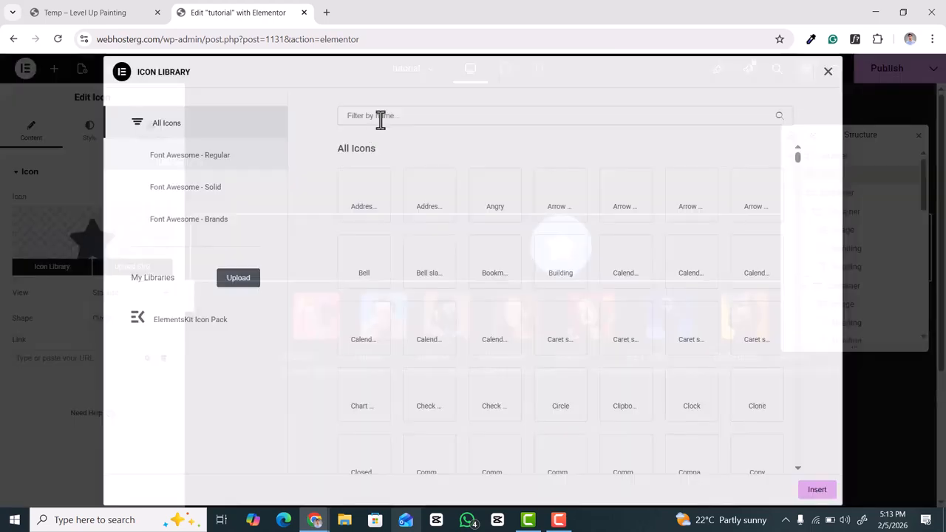
pyautogui.click(424, 110)
pyautogui.write('arrow')
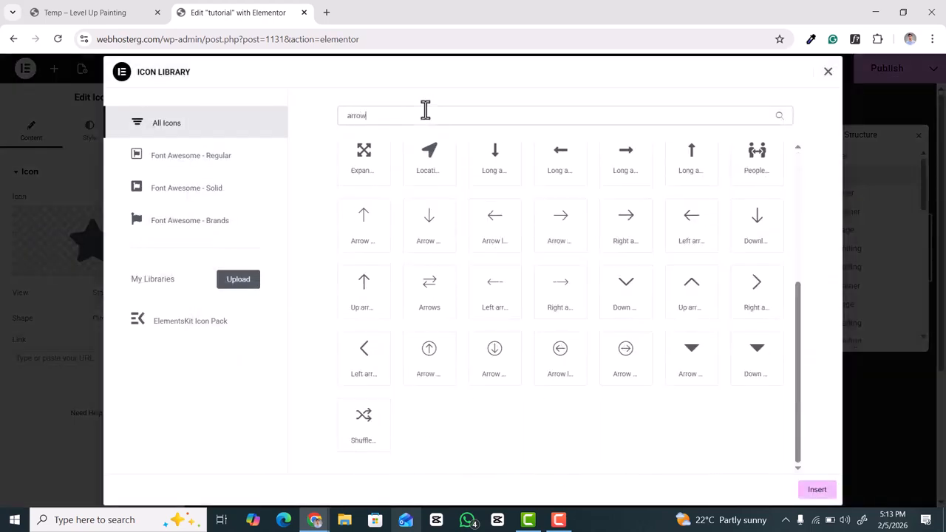
pyautogui.click(623, 227)
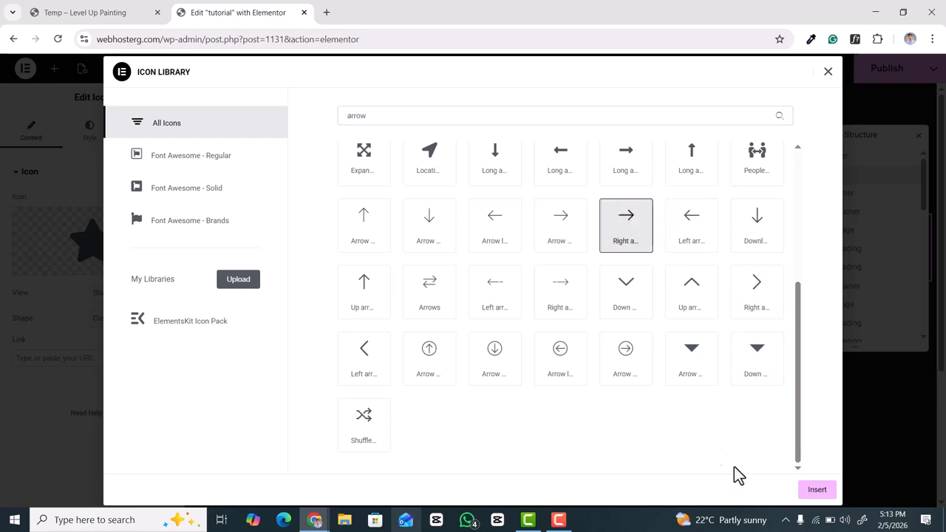
pyautogui.click(817, 491)
# Set the icon's normal primary color to red #FF1212 and its secondary color to white
pyautogui.click(89, 131)
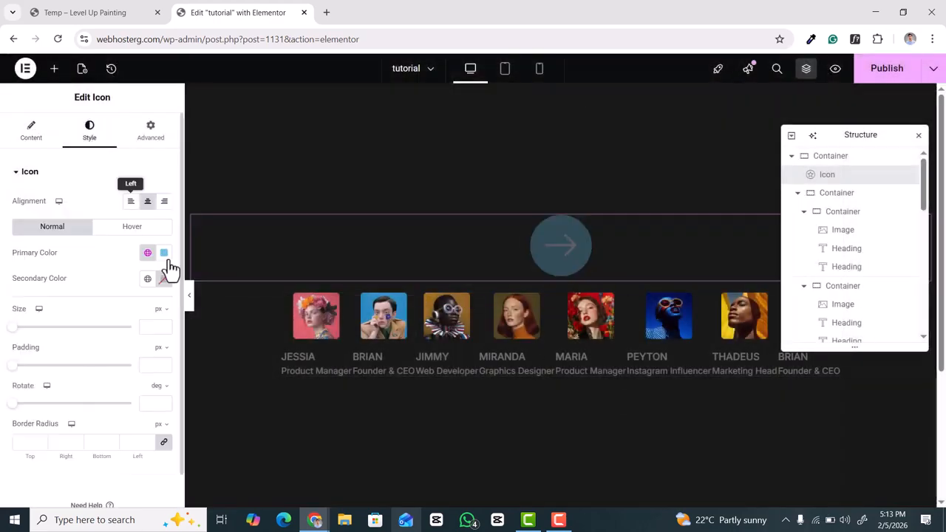
pyautogui.click(164, 253)
pyautogui.moveTo(135, 428); pyautogui.dragTo(79, 426)
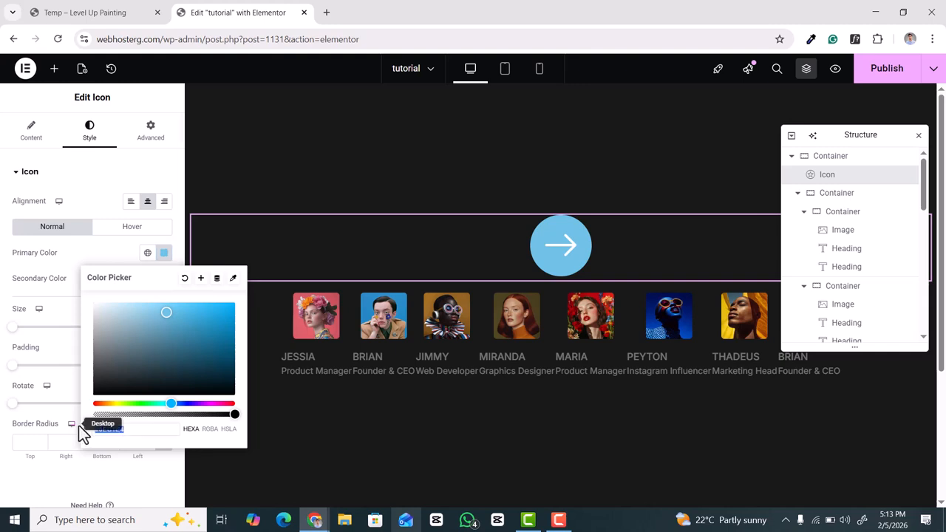
pyautogui.hotkey('ctrl', 'v')
pyautogui.click(97, 248)
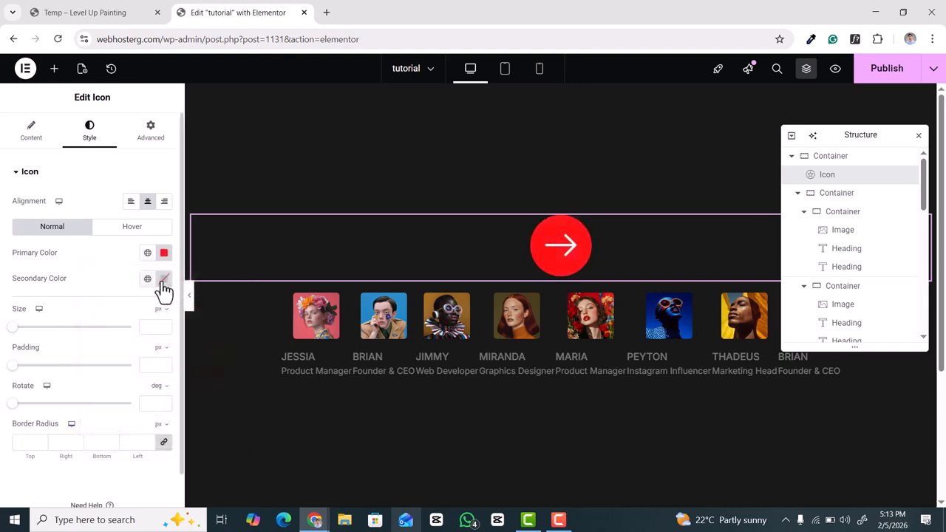
pyautogui.click(163, 279)
pyautogui.click(97, 333)
pyautogui.click(109, 244)
# Set the icon's hover primary color to #FF1212 and its hover secondary color to white
pyautogui.click(131, 227)
pyautogui.click(163, 252)
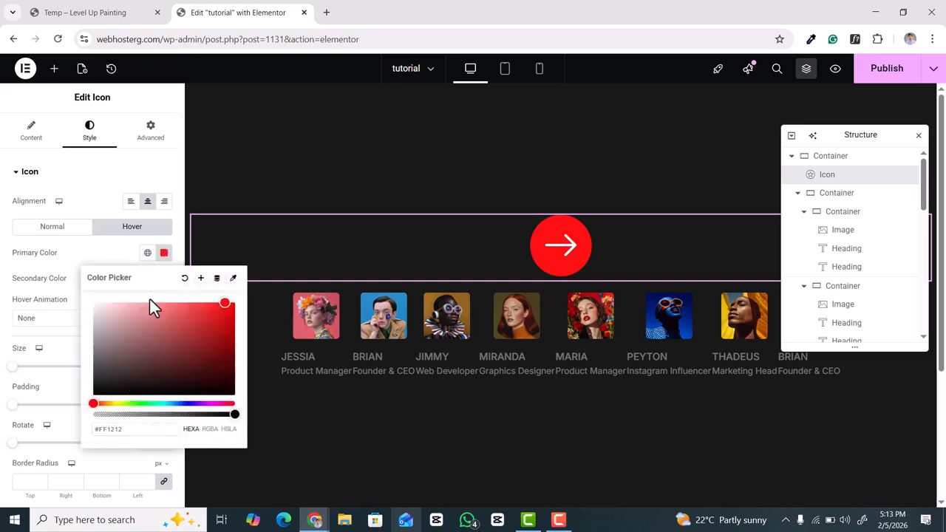
pyautogui.click(163, 253)
pyautogui.click(164, 278)
pyautogui.click(135, 339)
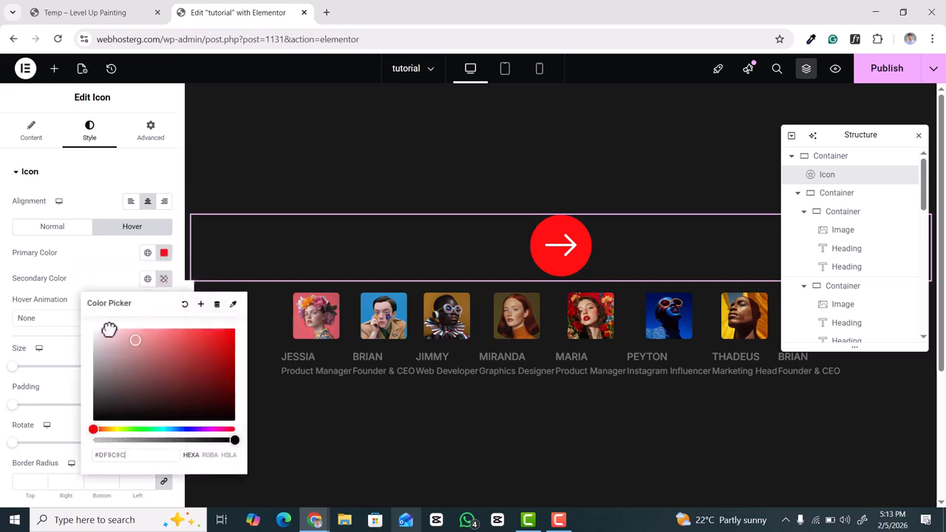
pyautogui.click(91, 283)
# Set the icon's size to 26 px, padding to 20 px and rotation to -40 degrees
pyautogui.scroll(-1, 111, 266)
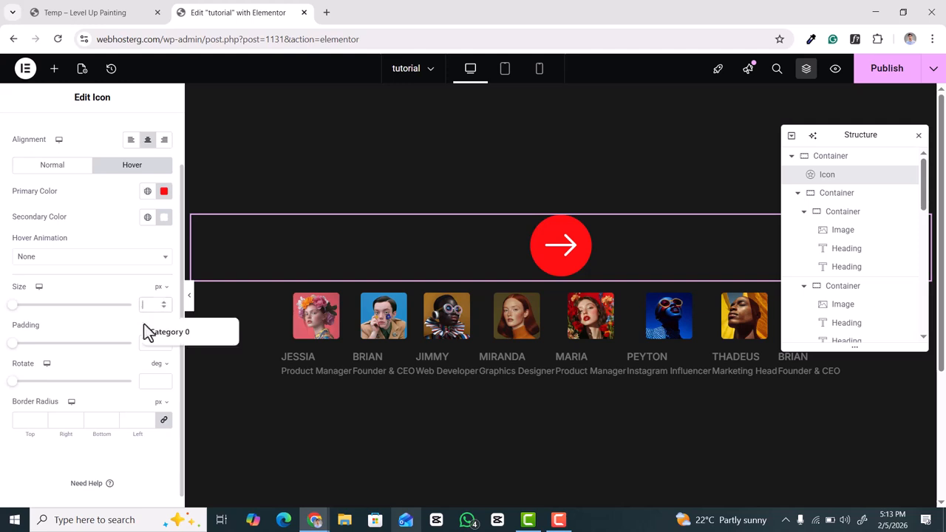
pyautogui.write('26')
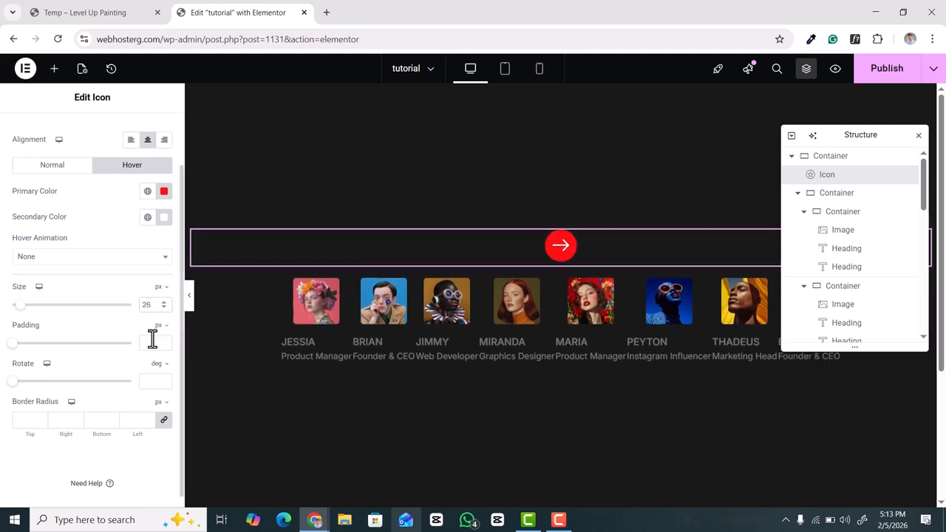
pyautogui.click(150, 339)
pyautogui.write('20')
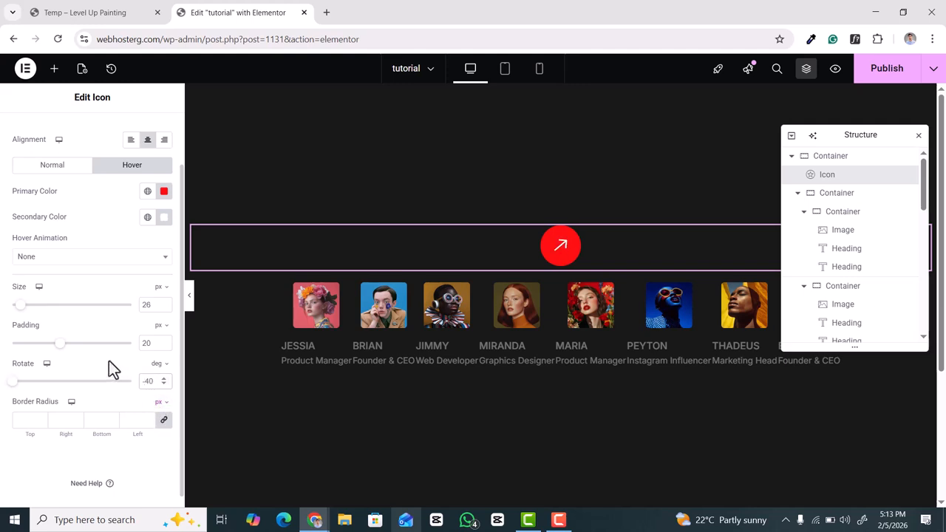
pyautogui.scroll(1, 102, 218)
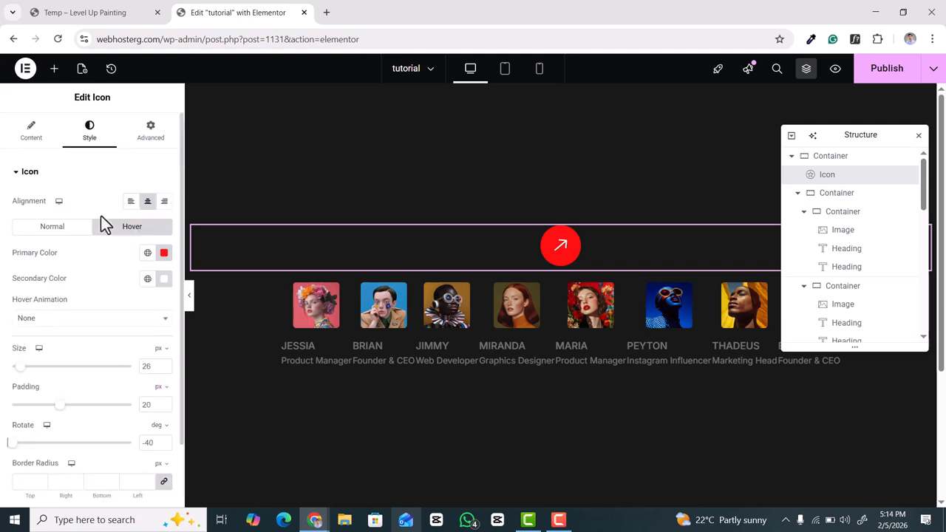
# Set the arrow icon's position to Absolute
pyautogui.click(141, 138)
pyautogui.scroll(-3, 96, 336)
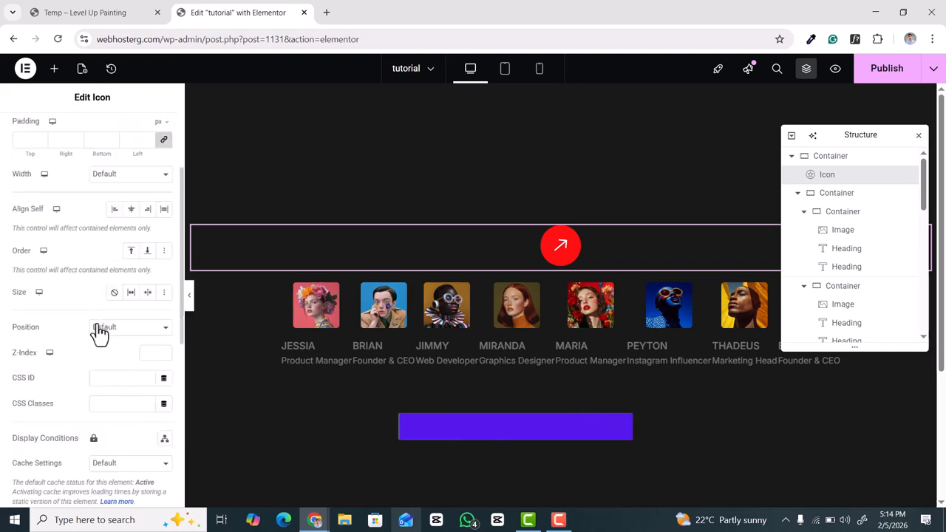
pyautogui.click(108, 334)
pyautogui.click(111, 362)
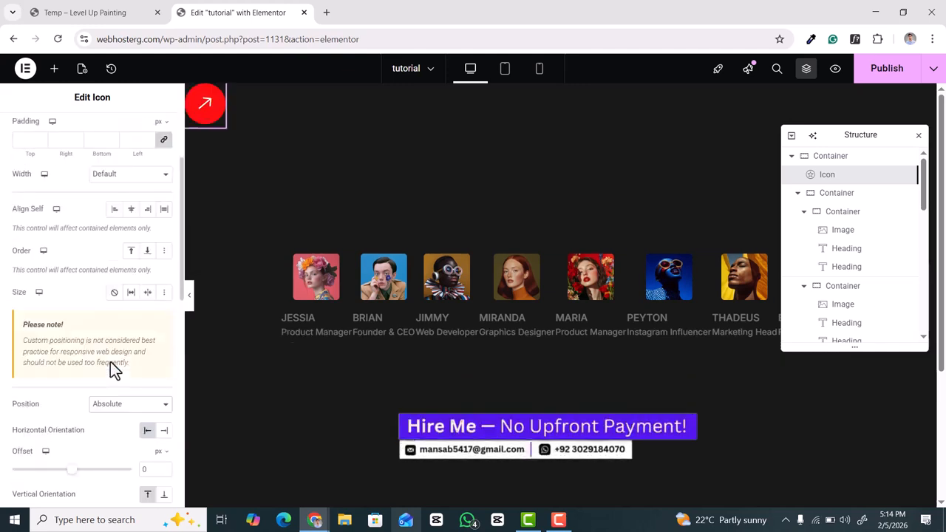
pyautogui.scroll(-2, 110, 361)
pyautogui.scroll(2, 113, 340)
# Add a new container and place it directly inside the outer container, below the card row
pyautogui.click(54, 70)
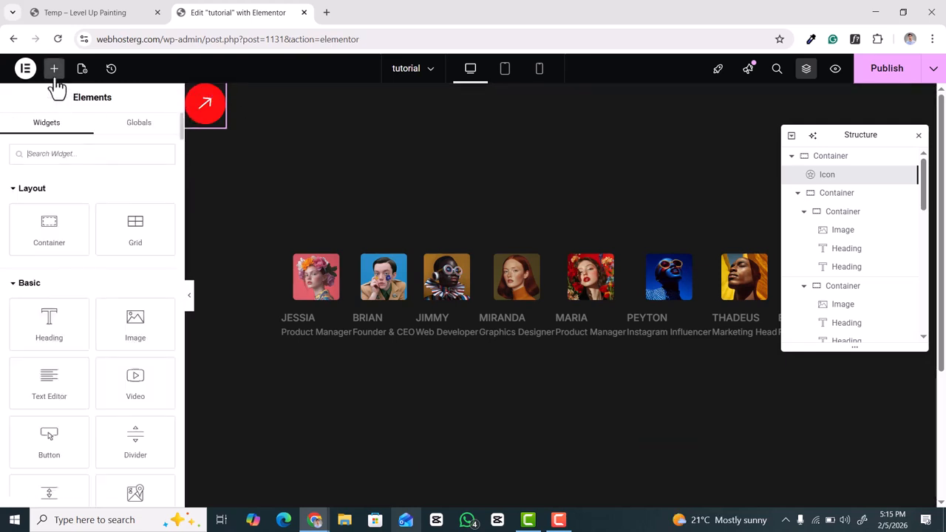
pyautogui.moveTo(47, 239); pyautogui.dragTo(379, 296)
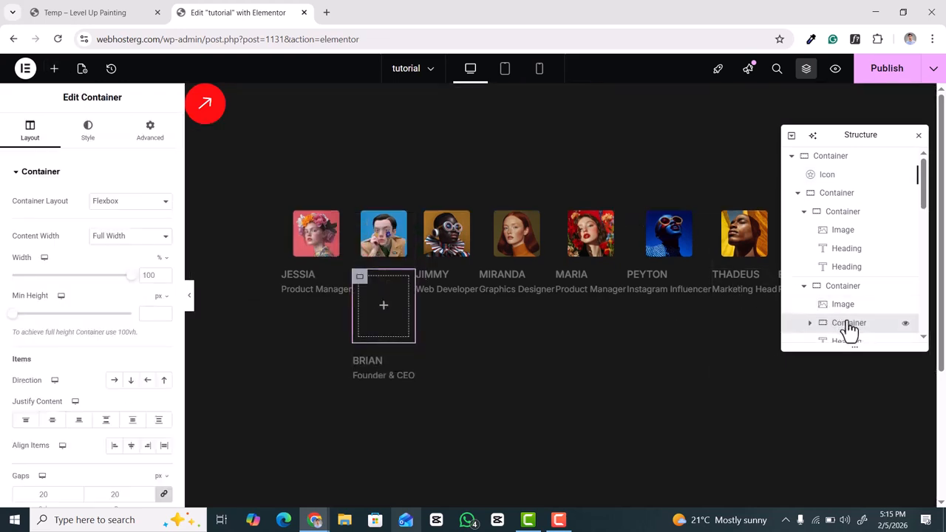
pyautogui.moveTo(854, 325); pyautogui.dragTo(843, 216)
pyautogui.click(798, 213)
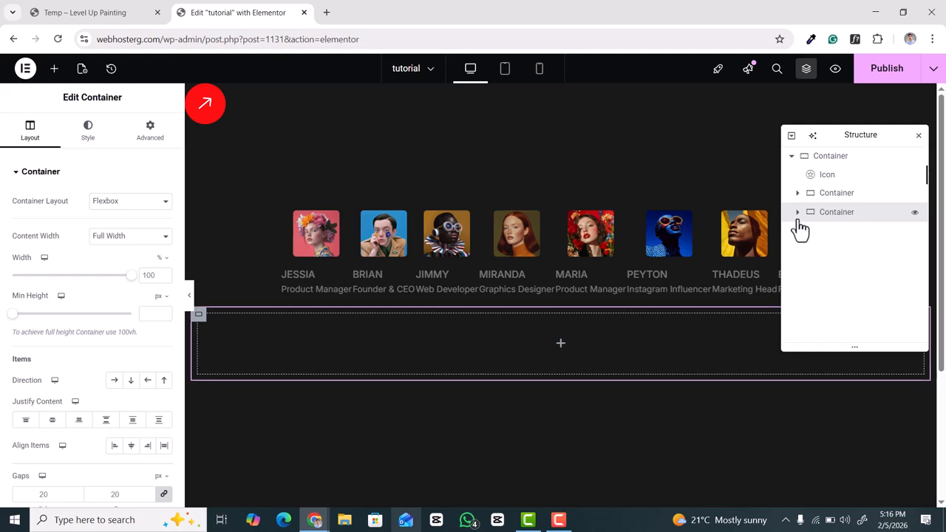
# Center the new container's items and set its padding to 0 on all sides
pyautogui.click(131, 448)
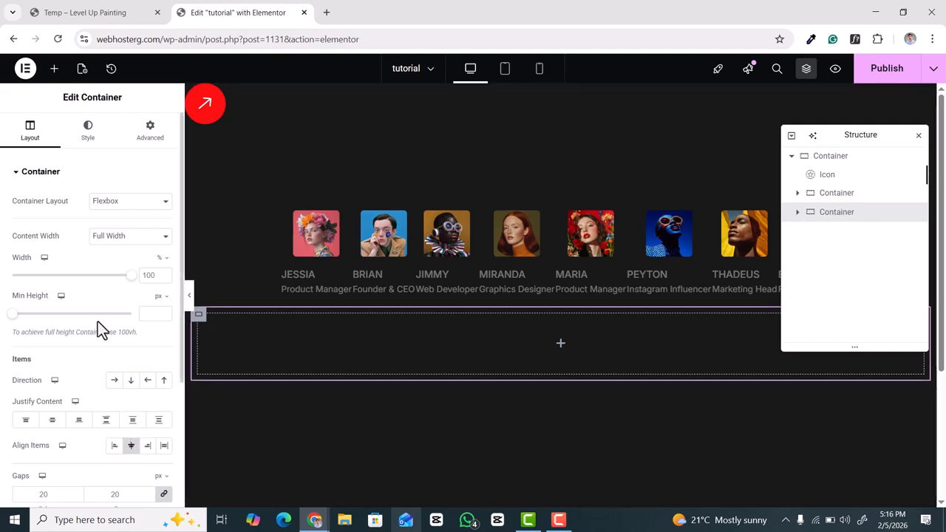
pyautogui.click(145, 131)
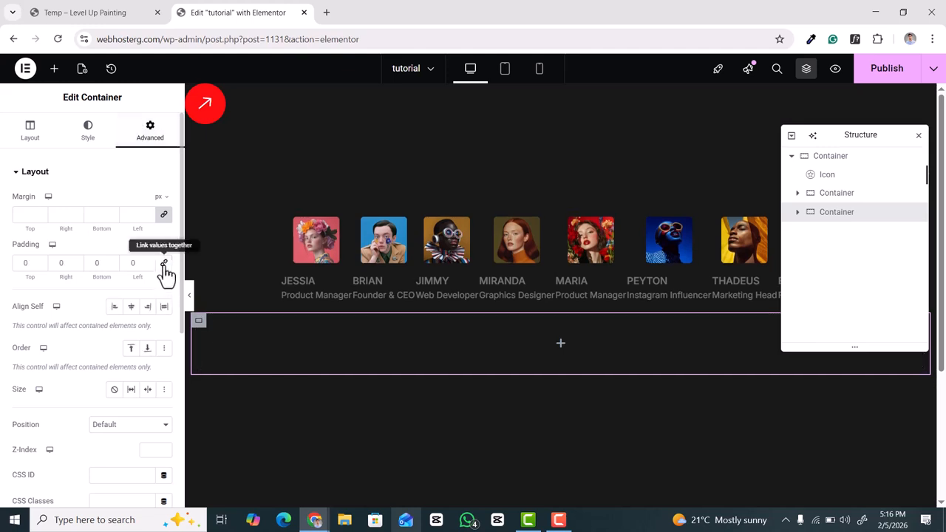
# Add a heading reading MEMBERS inside the new container
pyautogui.click(54, 68)
pyautogui.moveTo(51, 332); pyautogui.dragTo(376, 336)
pyautogui.moveTo(109, 216); pyautogui.dragTo(25, 220)
pyautogui.write('MEMBERS')
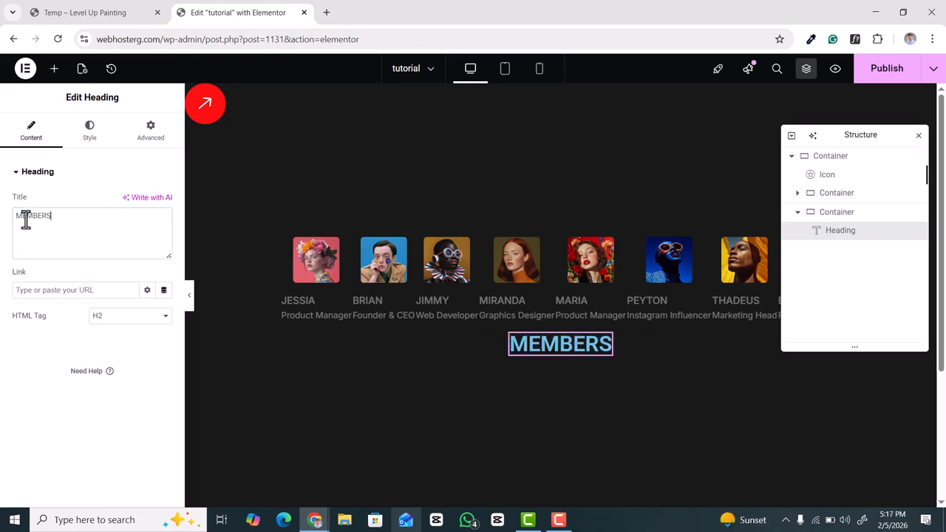
# Set the MEMBERS heading's typography to Inter, 190 px, weight 900 (Black)
pyautogui.click(87, 140)
pyautogui.click(164, 236)
pyautogui.click(132, 302)
pyautogui.write('inter')
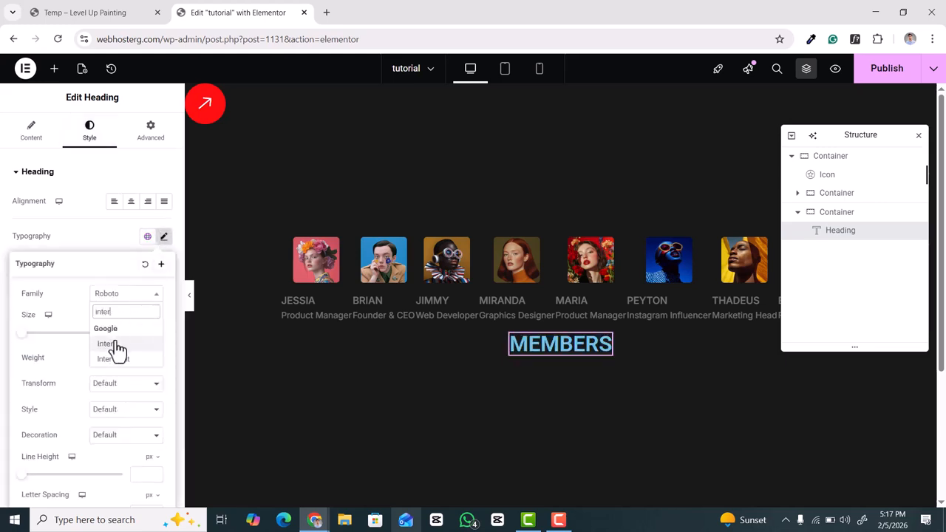
pyautogui.click(107, 343)
pyautogui.write('190')
pyautogui.click(136, 365)
pyautogui.click(116, 299)
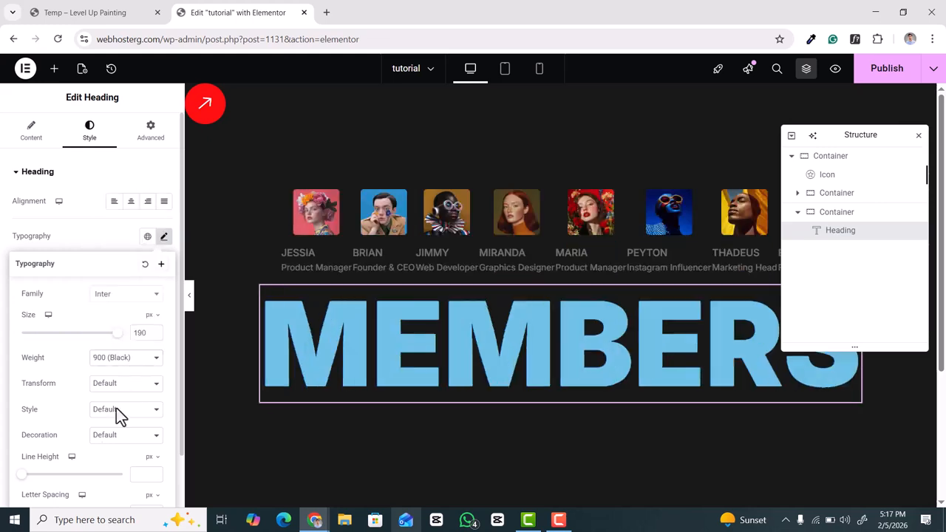
# Set the MEMBERS heading's line height to 1.3 em and letter spacing to -0.05 em
pyautogui.scroll(-1, 133, 414)
pyautogui.click(150, 403)
pyautogui.click(149, 417)
pyautogui.write('1.3')
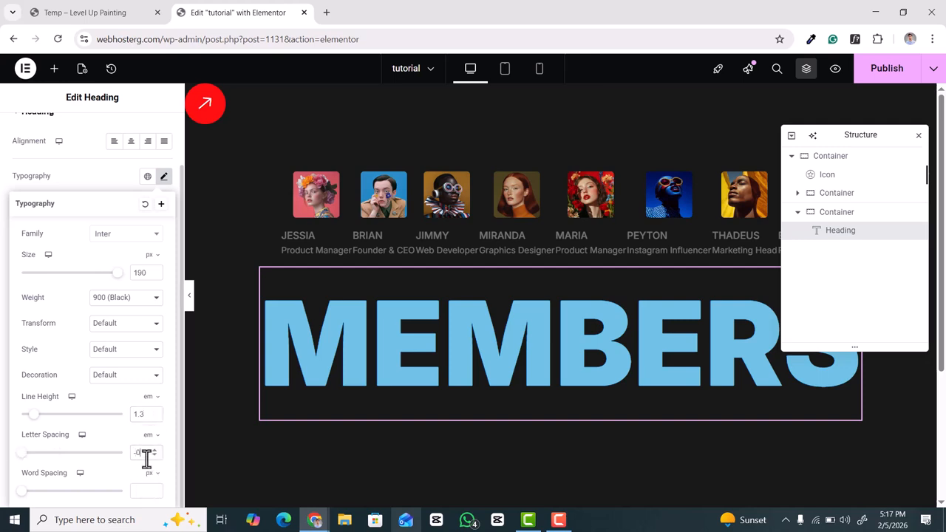
pyautogui.click(146, 458)
pyautogui.write('-0.3')
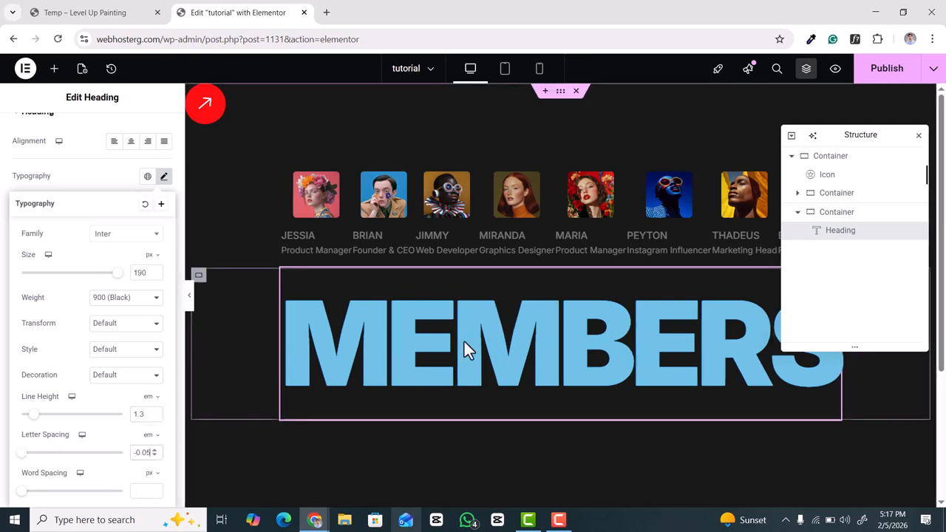
# Change the MEMBERS heading's text color to white
pyautogui.click(164, 177)
pyautogui.click(164, 314)
pyautogui.moveTo(117, 242); pyautogui.dragTo(85, 209)
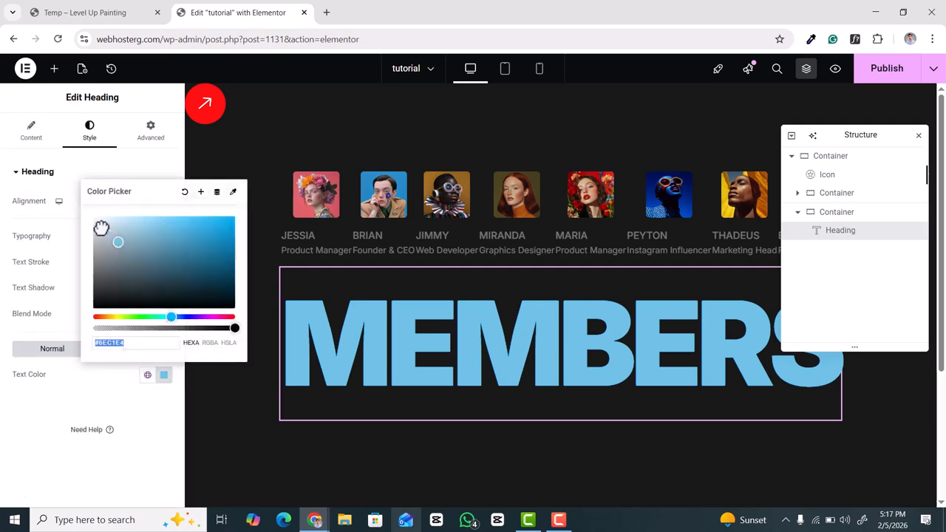
pyautogui.click(130, 403)
# Duplicate the container with the MEMBERS heading and change the copied heading's title to Hover For Details
pyautogui.rightClick(210, 279)
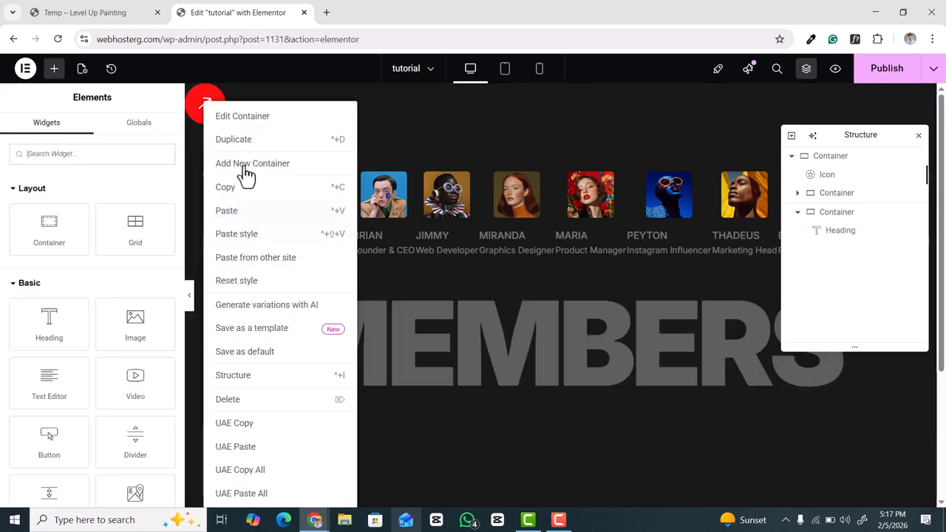
pyautogui.click(246, 147)
pyautogui.scroll(-2, 476, 339)
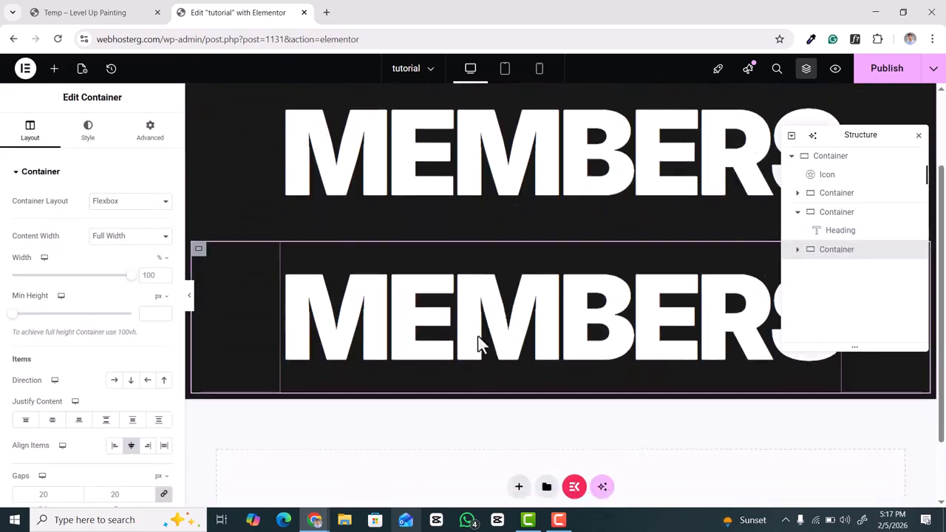
pyautogui.scroll(1, 511, 302)
pyautogui.click(509, 379)
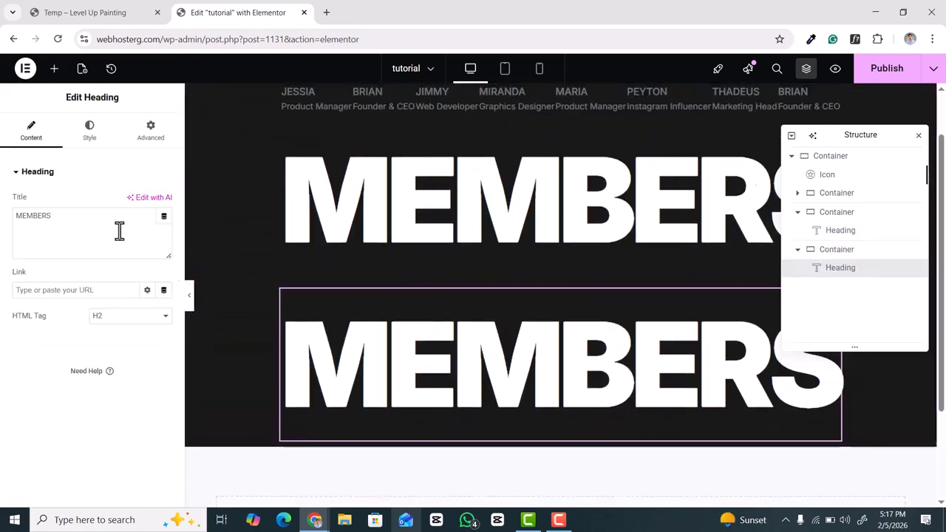
pyautogui.moveTo(104, 223); pyautogui.dragTo(36, 221)
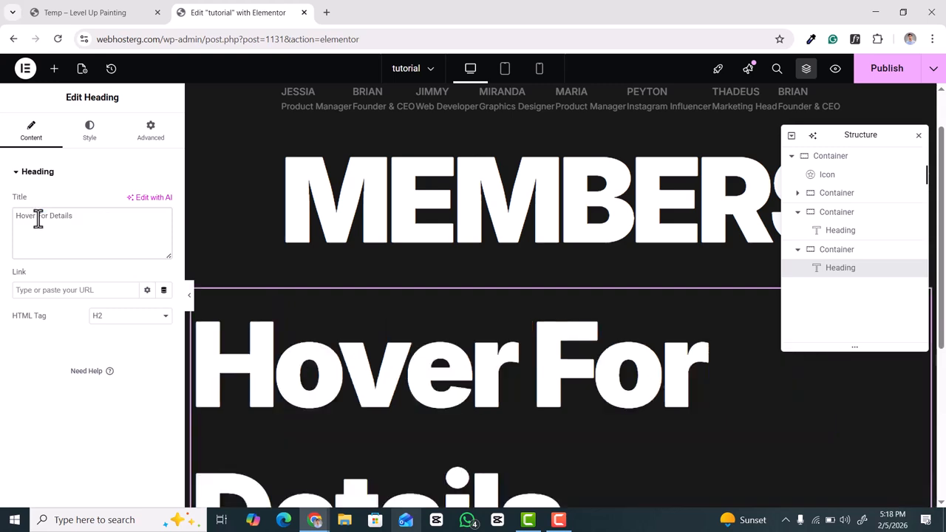
# Set the Hover For Details heading's font size to 50 px and weight to 600 (Semi Bold), and preview the section
pyautogui.click(88, 132)
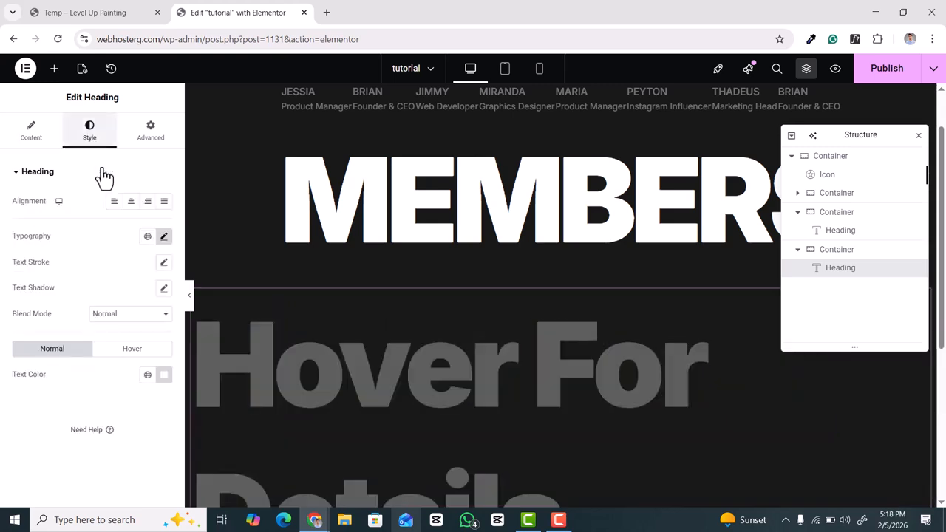
pyautogui.click(165, 238)
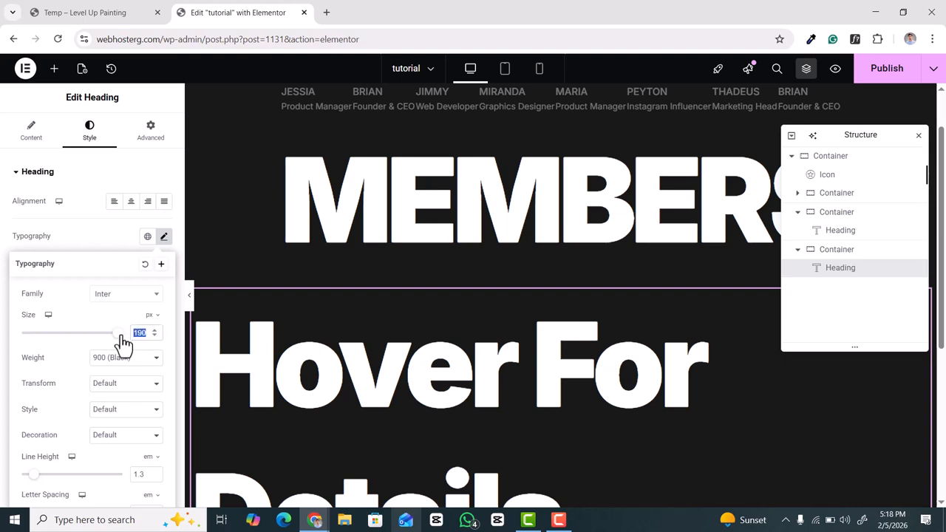
pyautogui.write('50')
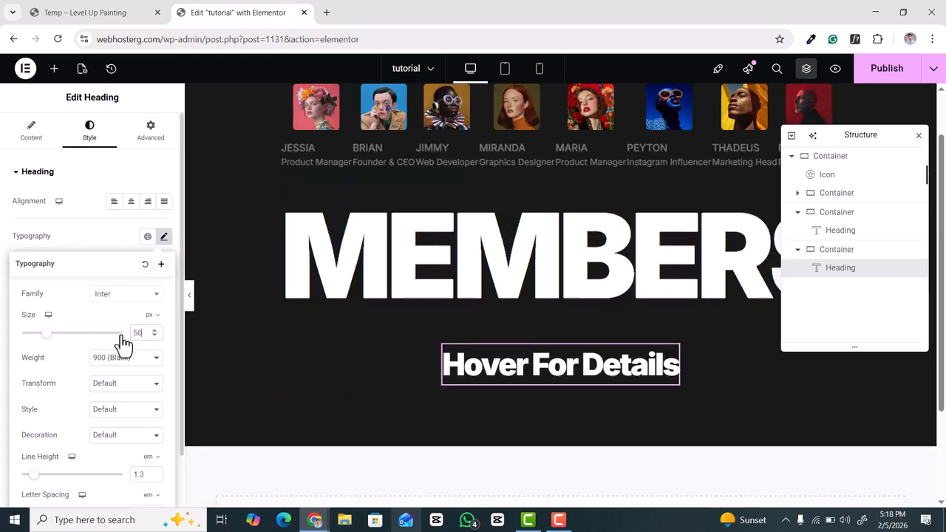
pyautogui.click(127, 363)
pyautogui.click(116, 256)
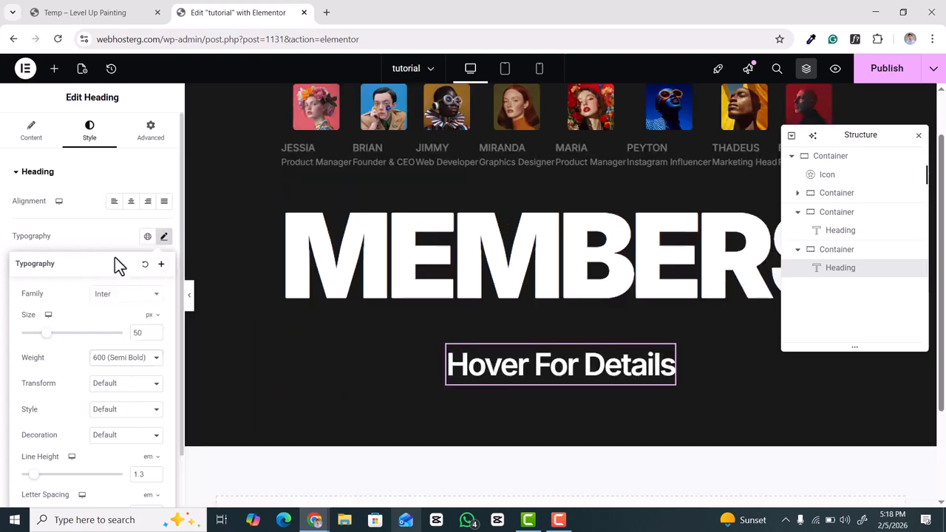
pyautogui.click(189, 299)
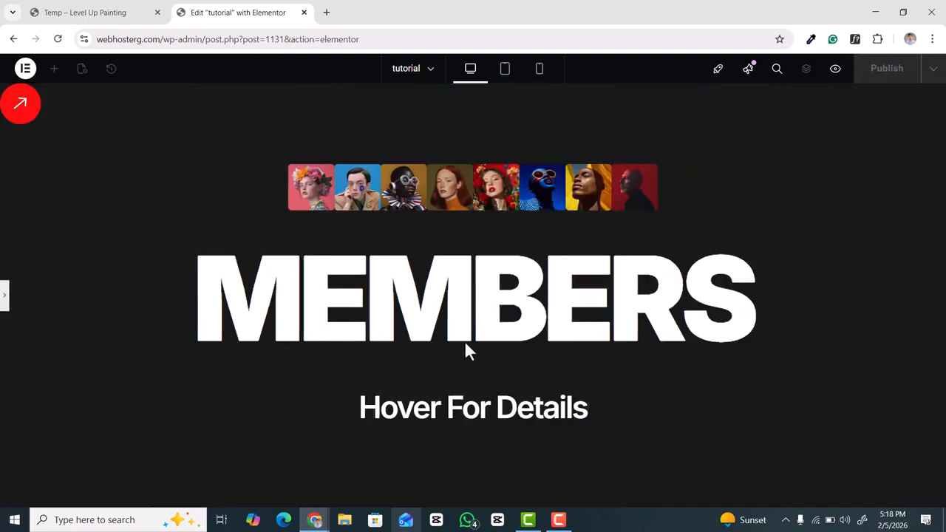
pyautogui.click(4, 300)
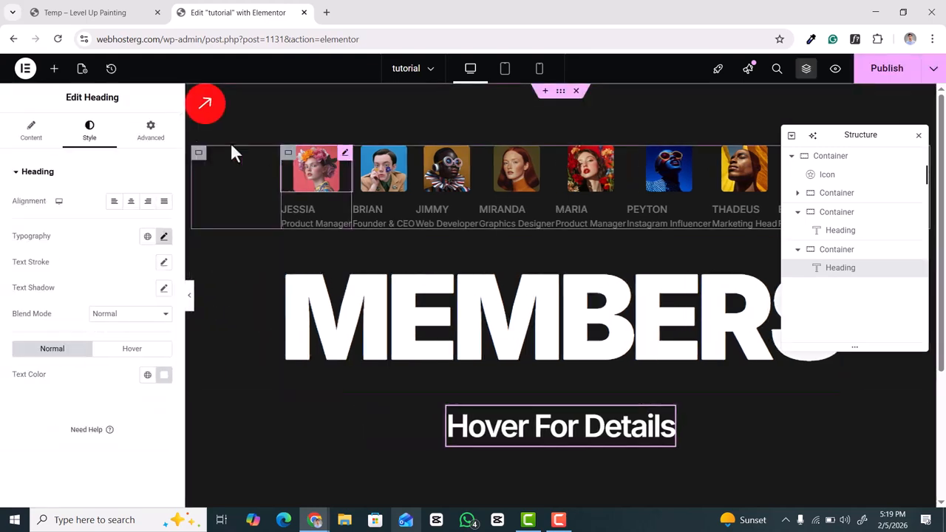
# Unlink the first portrait image's padding sides and set its right and left padding to 5 px
pyautogui.click(284, 155)
pyautogui.click(149, 131)
pyautogui.click(164, 264)
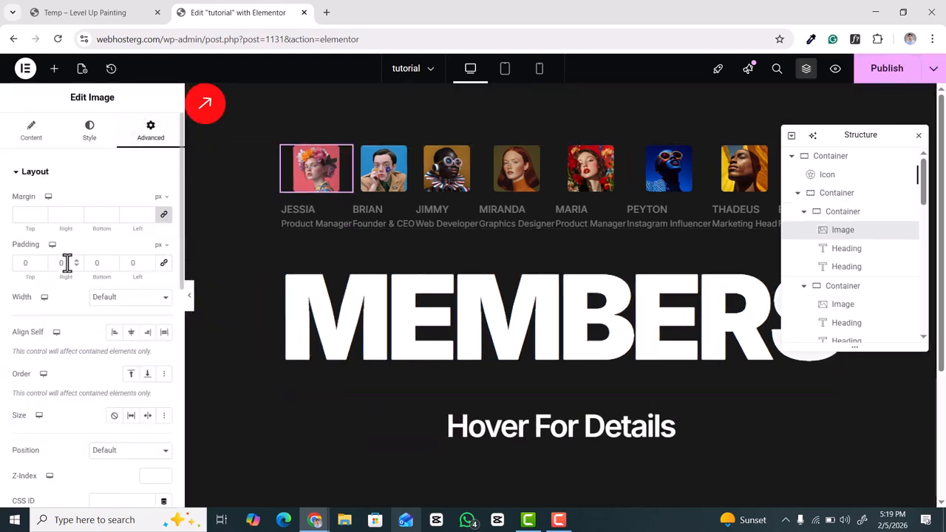
pyautogui.click(63, 264)
pyautogui.write('5')
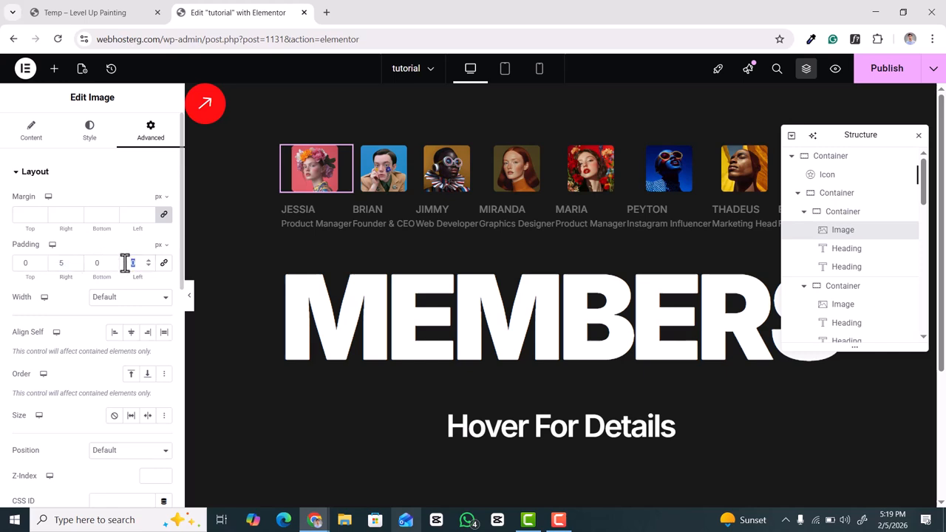
# Give the other seven portrait images unlinked padding of 5 px right and left, and preview the spacing
pyautogui.click(383, 168)
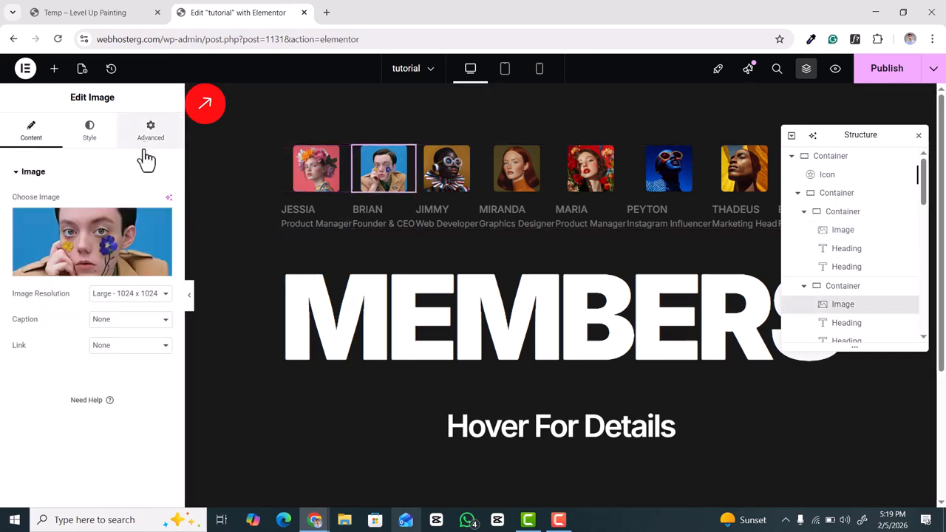
pyautogui.click(147, 151)
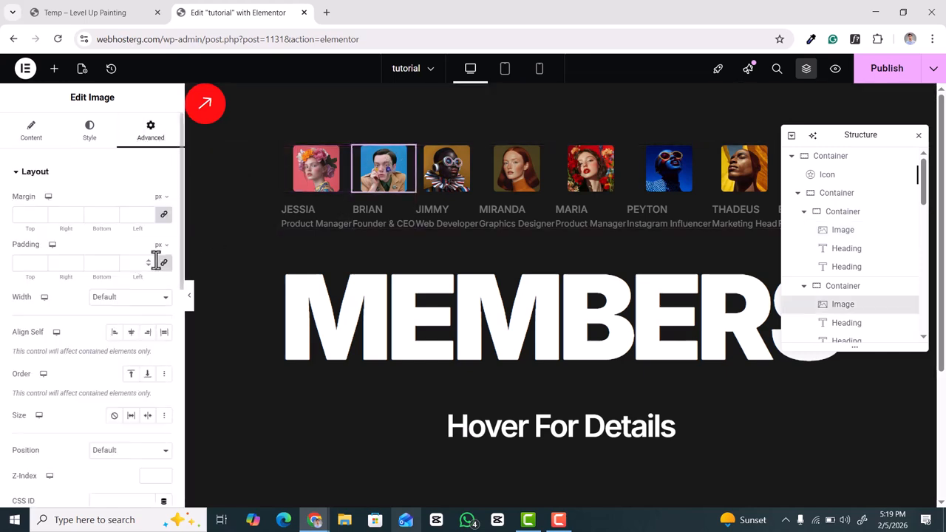
pyautogui.click(448, 169)
pyautogui.click(516, 168)
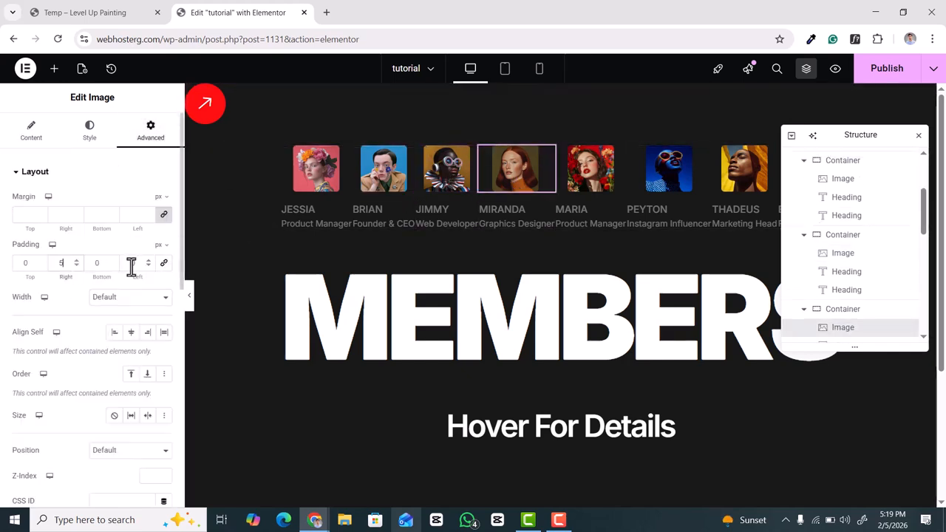
pyautogui.click(591, 168)
pyautogui.click(669, 168)
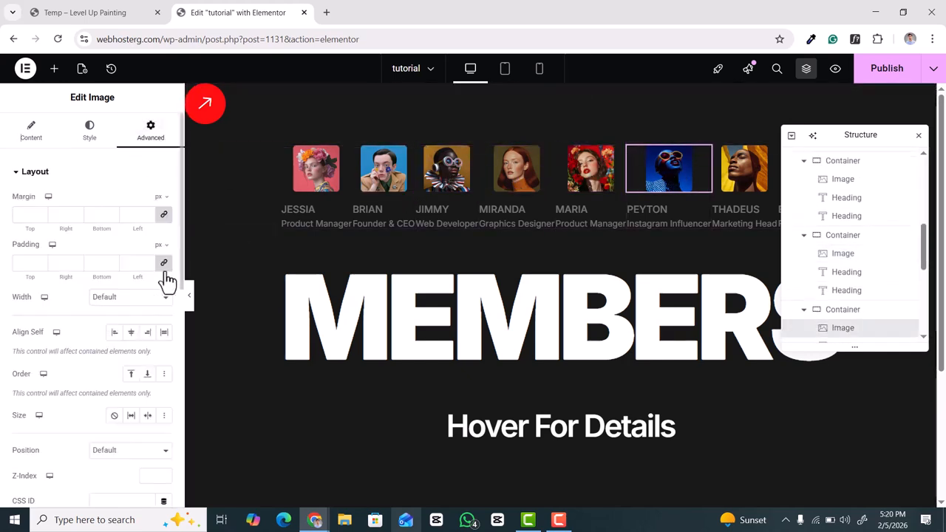
pyautogui.click(744, 169)
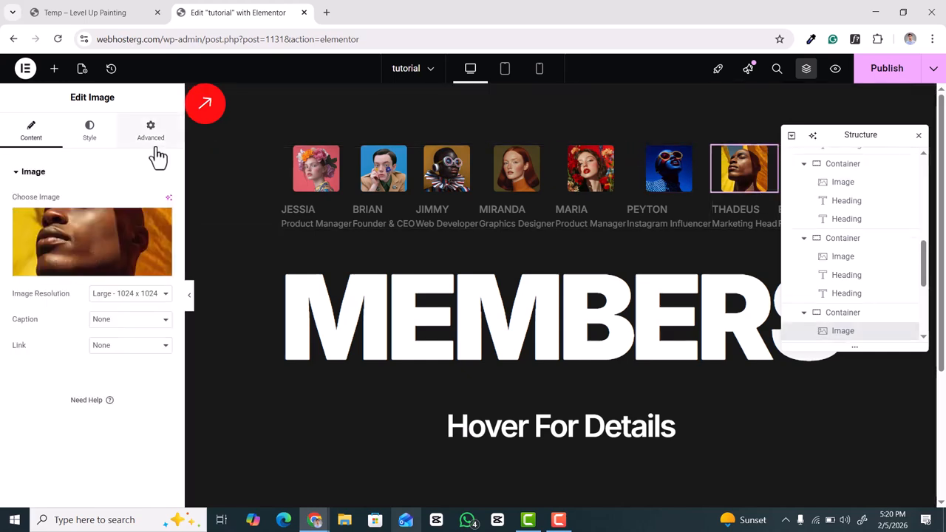
pyautogui.click(151, 136)
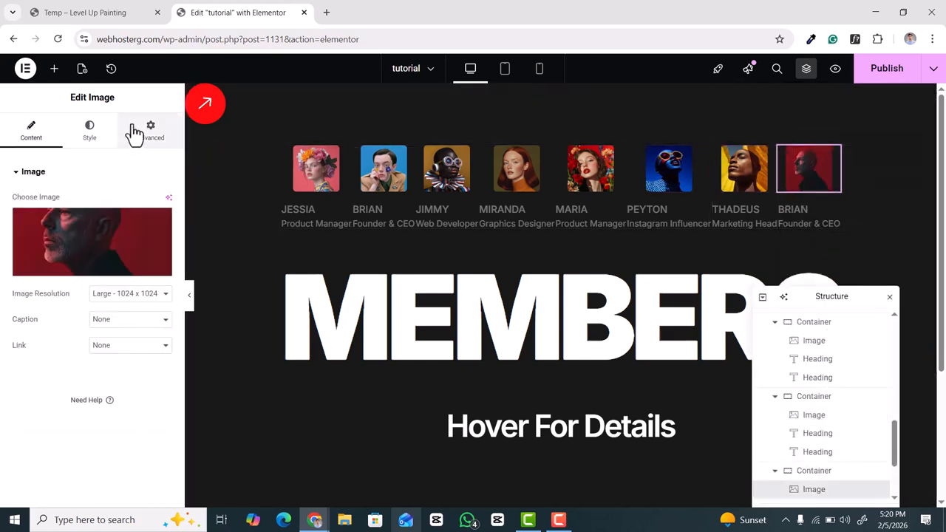
pyautogui.click(144, 133)
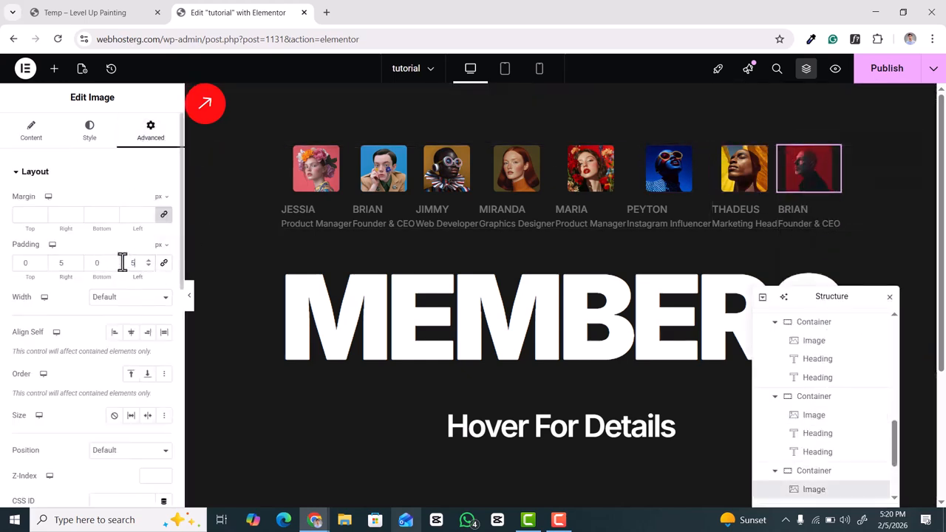
pyautogui.click(189, 296)
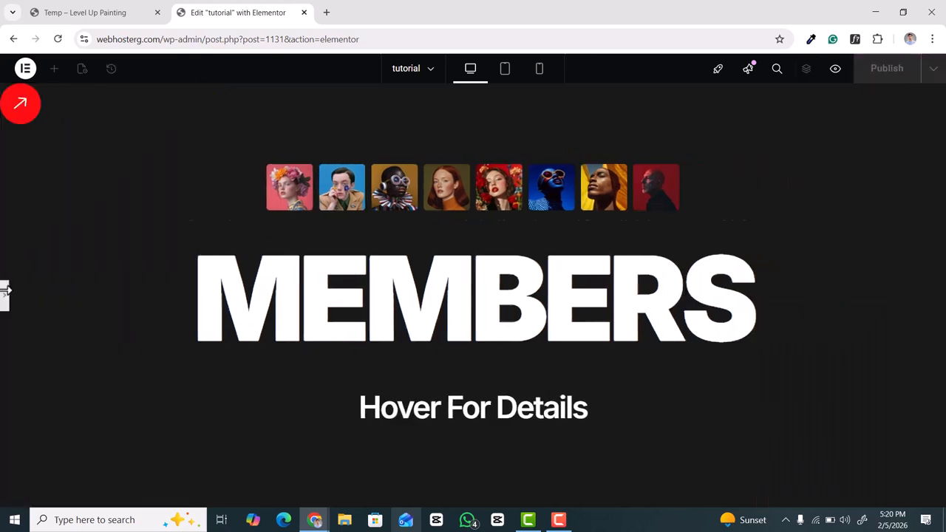
pyautogui.click(4, 294)
# Assign the CSS class cwp-image-hover-119 to the outermost section container
pyautogui.moveTo(845, 274); pyautogui.dragTo(871, 194)
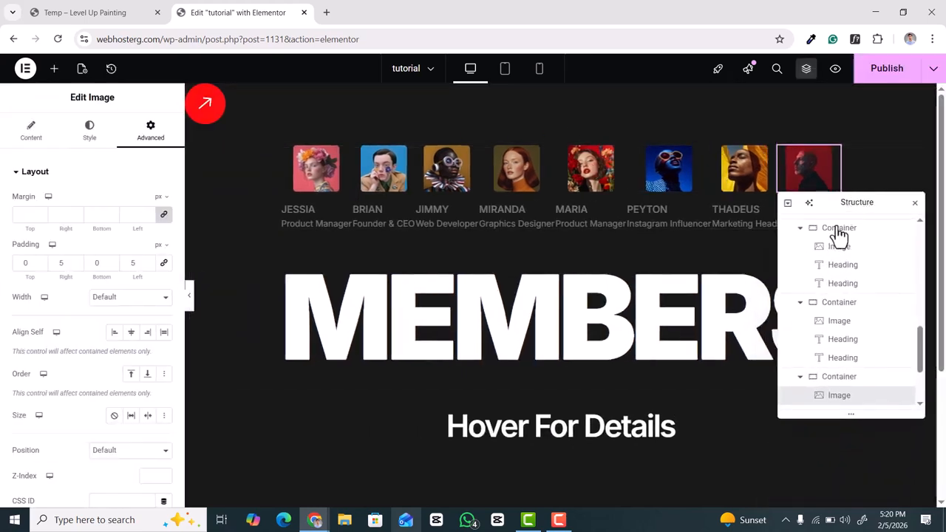
pyautogui.scroll(3, 860, 284)
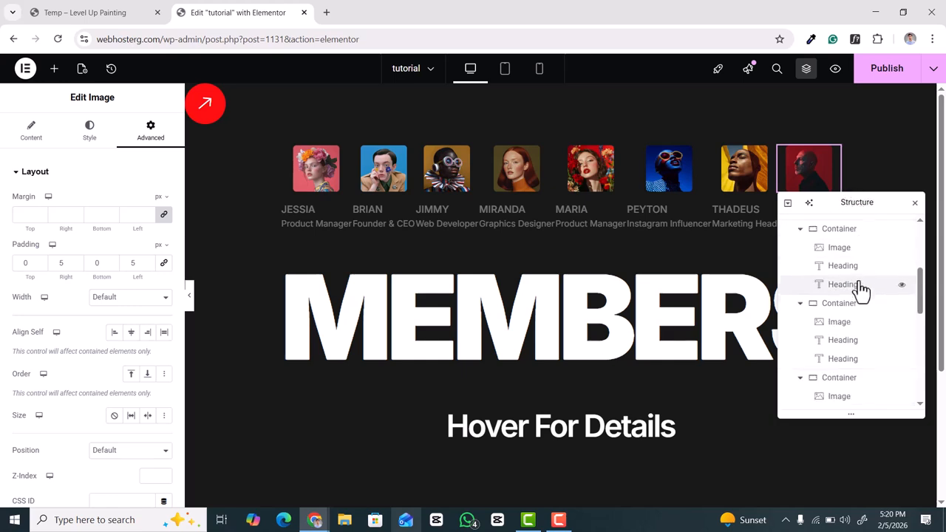
pyautogui.scroll(2, 861, 289)
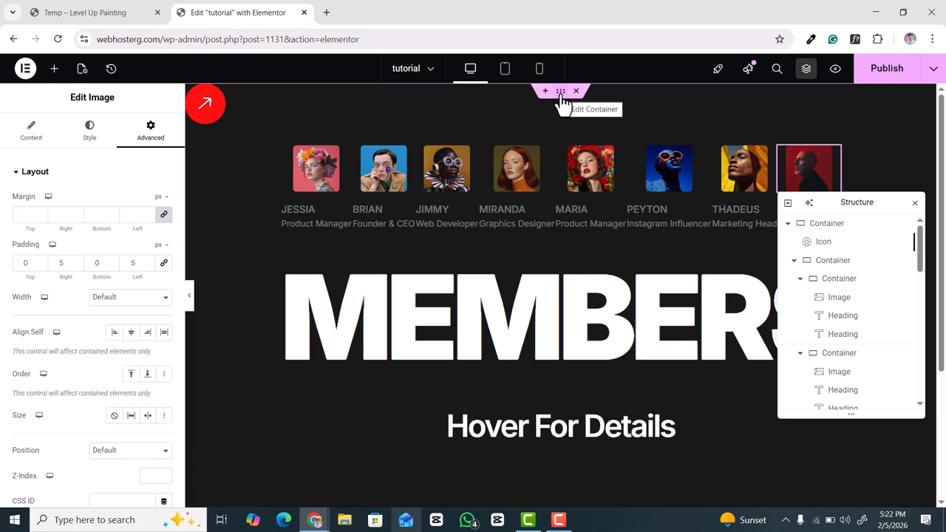
pyautogui.click(561, 92)
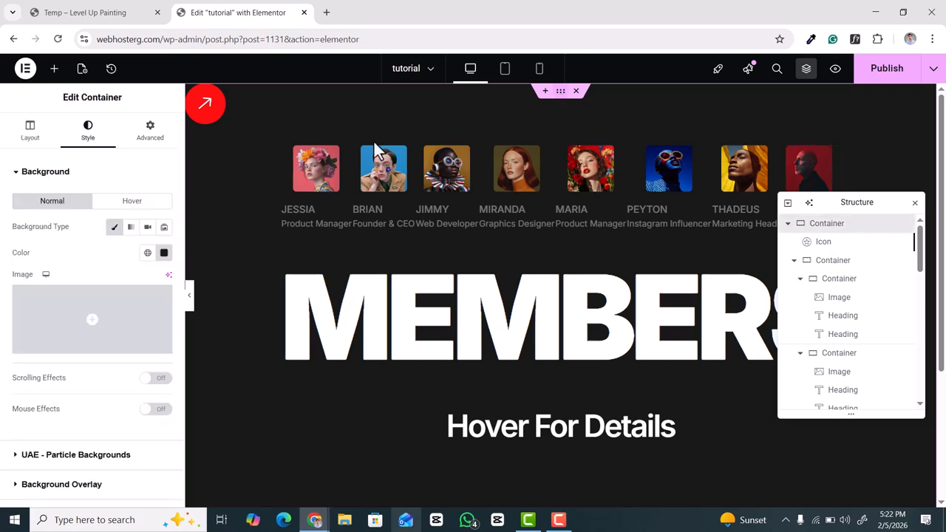
pyautogui.click(148, 136)
pyautogui.scroll(-5, 93, 270)
pyautogui.click(112, 317)
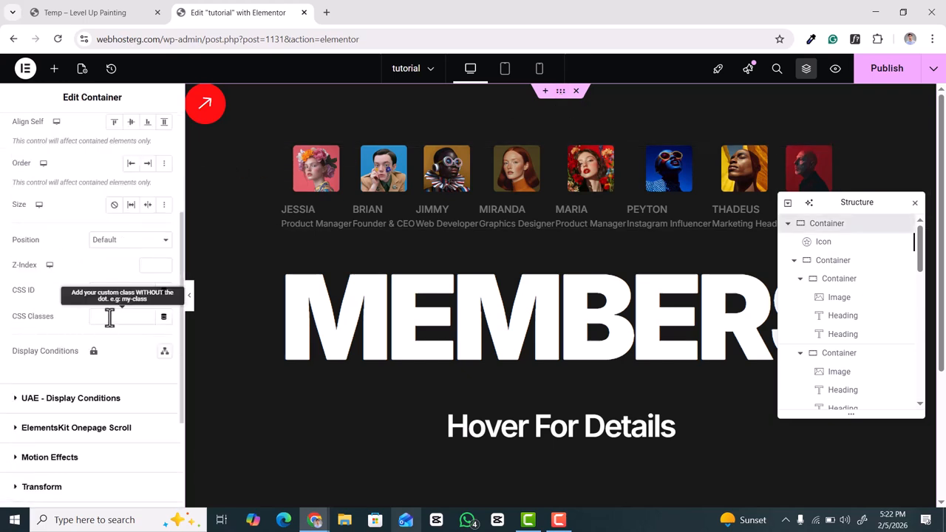
pyautogui.write('cwp-image-hover-119')
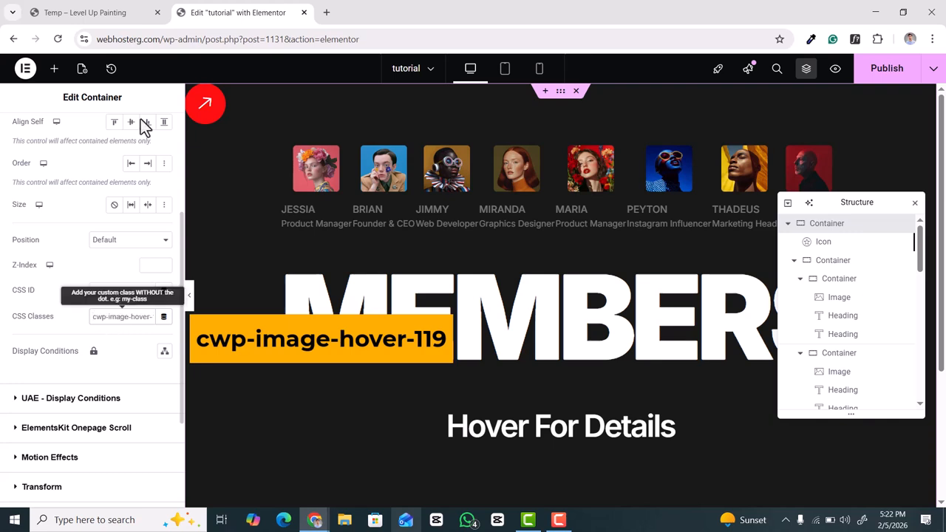
# Assign the CSS class cwp-image-hover-119-icon to the arrow icon
pyautogui.click(203, 100)
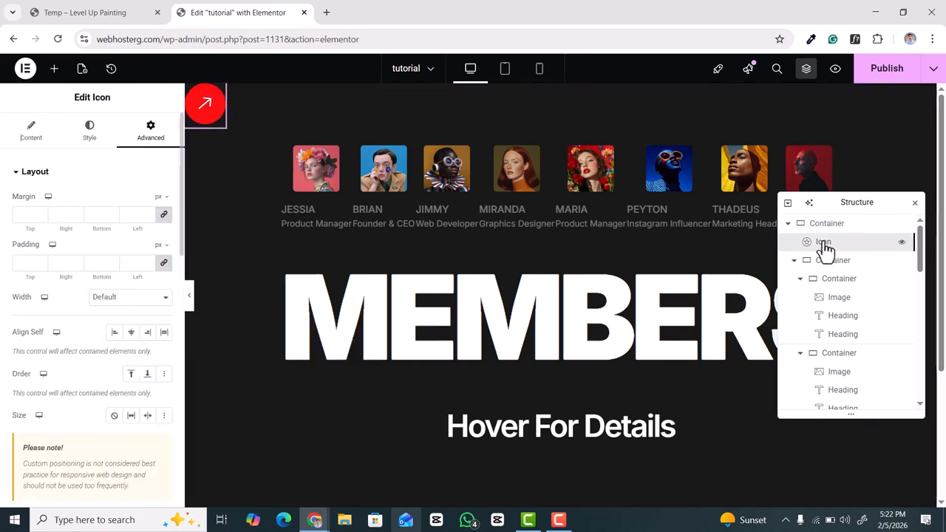
pyautogui.scroll(-6, 124, 230)
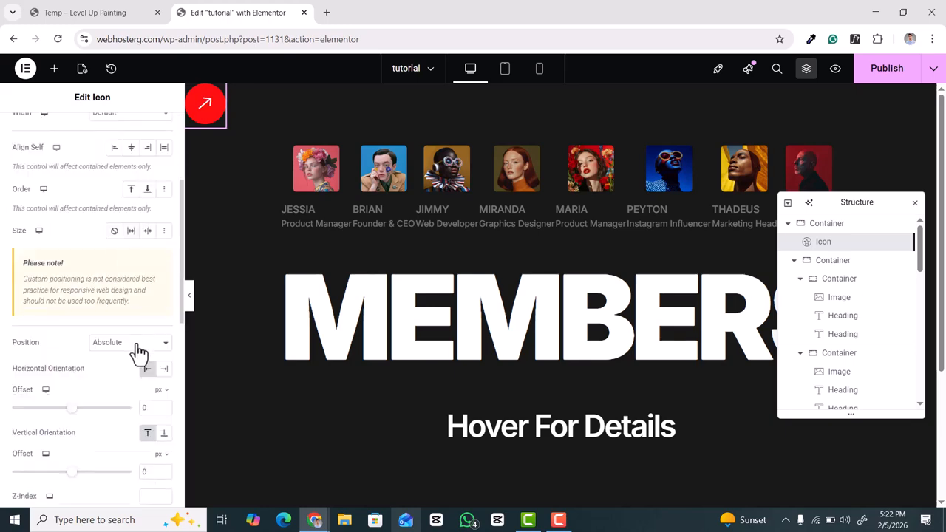
pyautogui.click(38, 242)
pyautogui.write('cwp-image-hover-119-icon')
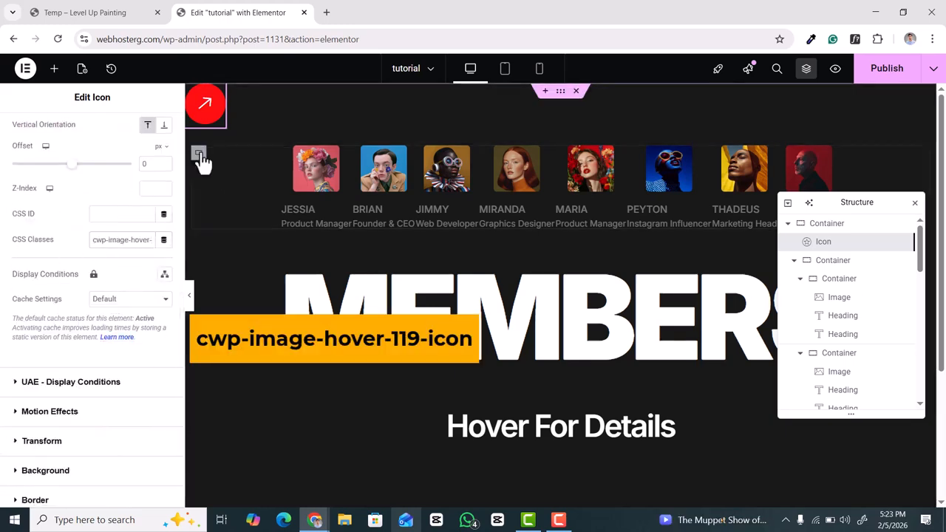
# Assign the CSS class cwp-image-hover-119-main to the container holding the eight portrait cards
pyautogui.click(200, 154)
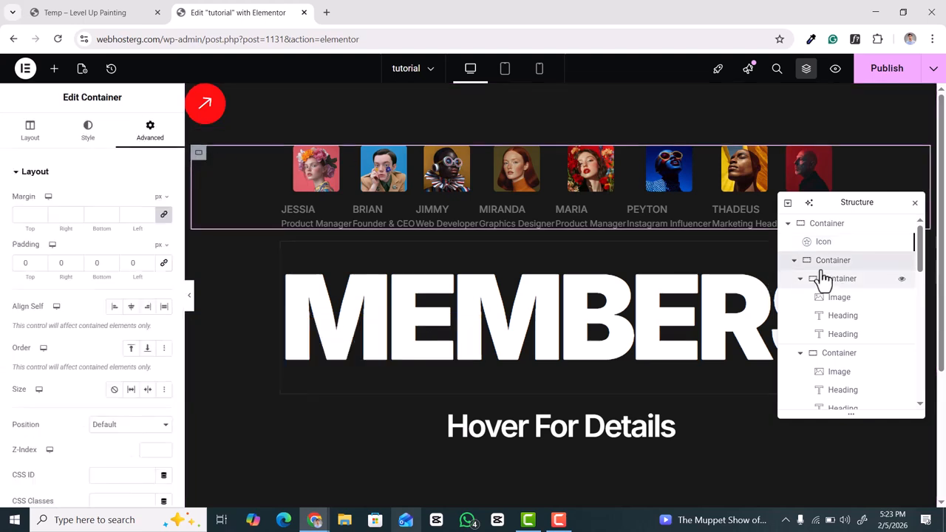
pyautogui.click(795, 261)
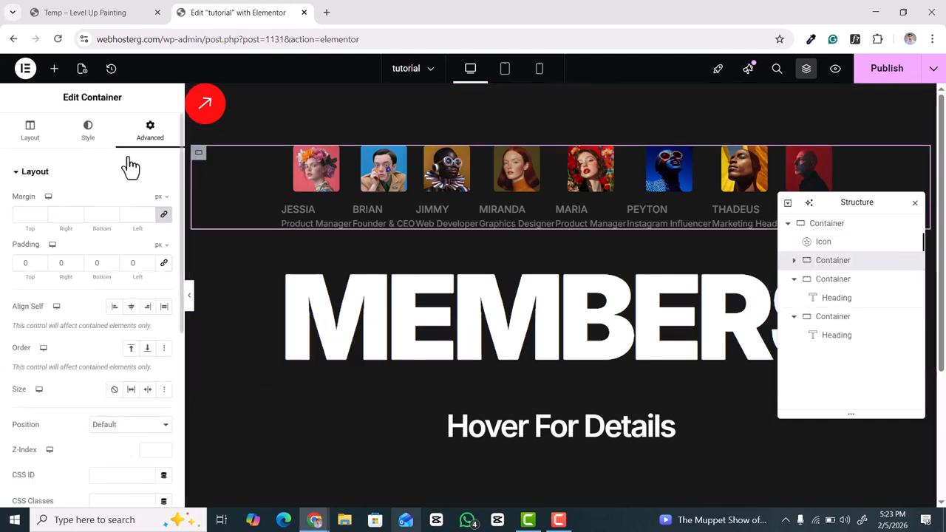
pyautogui.scroll(-2, 139, 310)
pyautogui.click(118, 378)
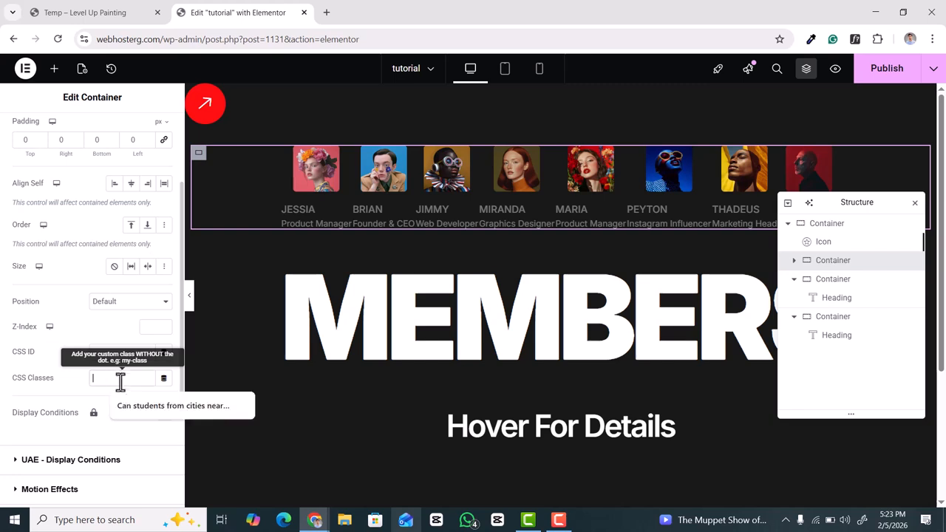
pyautogui.write('cwp-image-hover-119-main')
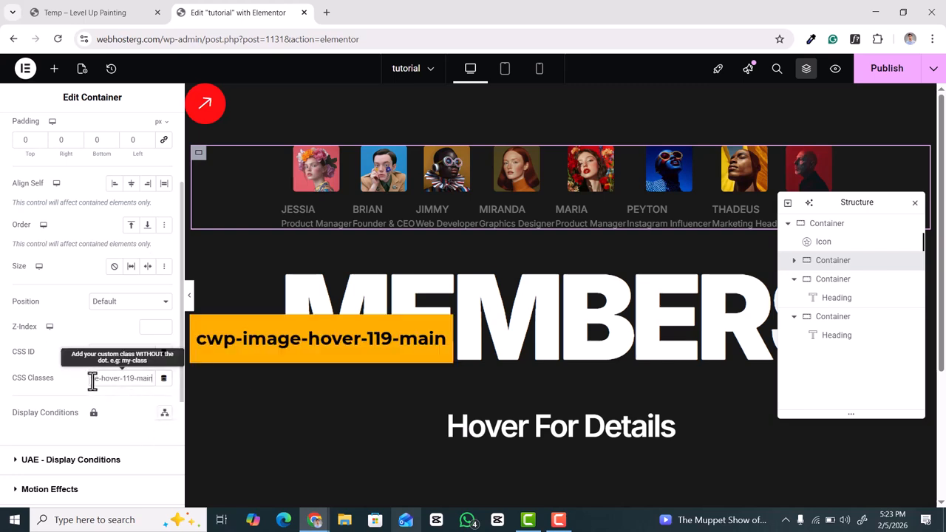
# Assign the CSS class cwp-image-hover-119-text-1 to the container around the MEMBERS heading
pyautogui.click(199, 251)
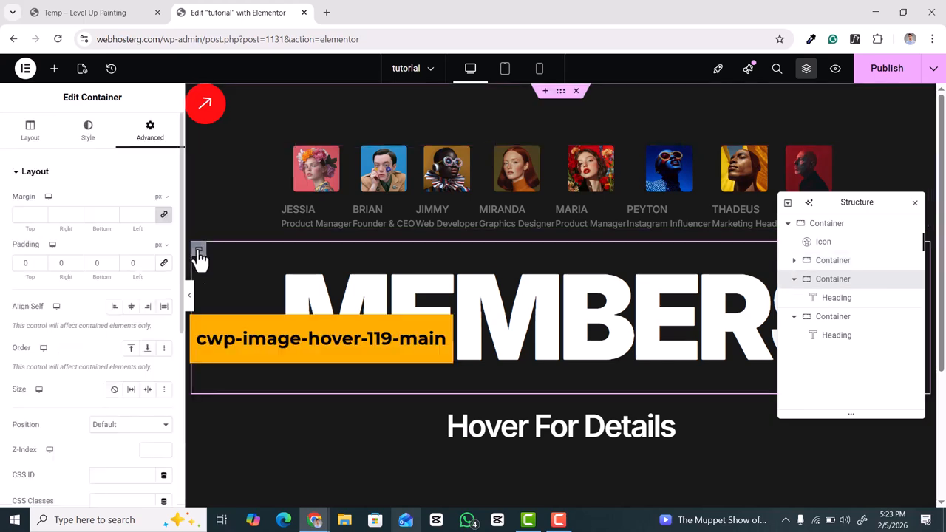
pyautogui.scroll(-3, 135, 299)
pyautogui.click(112, 255)
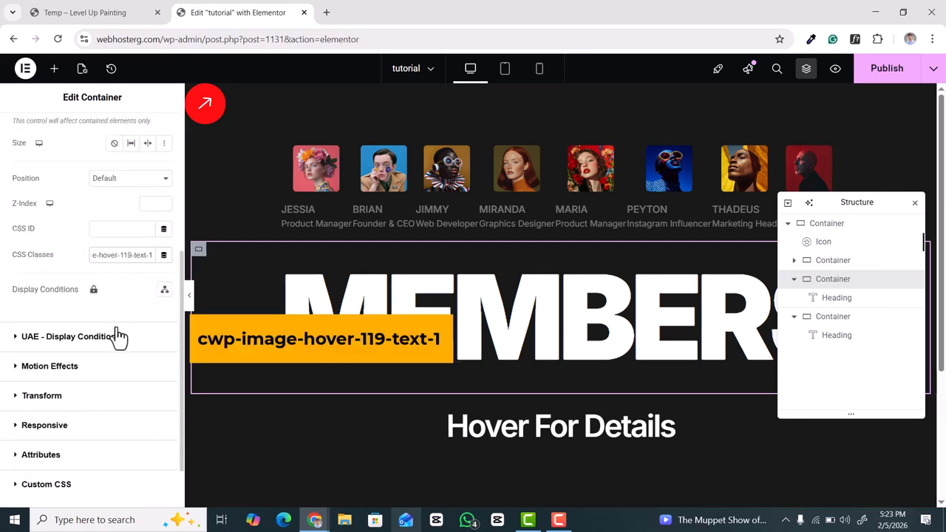
# Hide the MEMBERS heading's container on mobile portrait
pyautogui.scroll(-2, 120, 340)
pyautogui.click(22, 362)
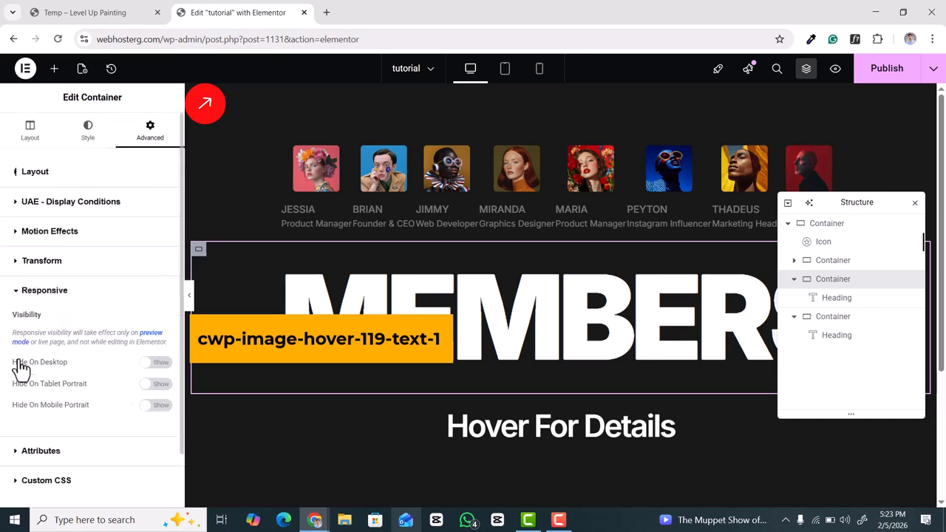
pyautogui.tripleClick(83, 346)
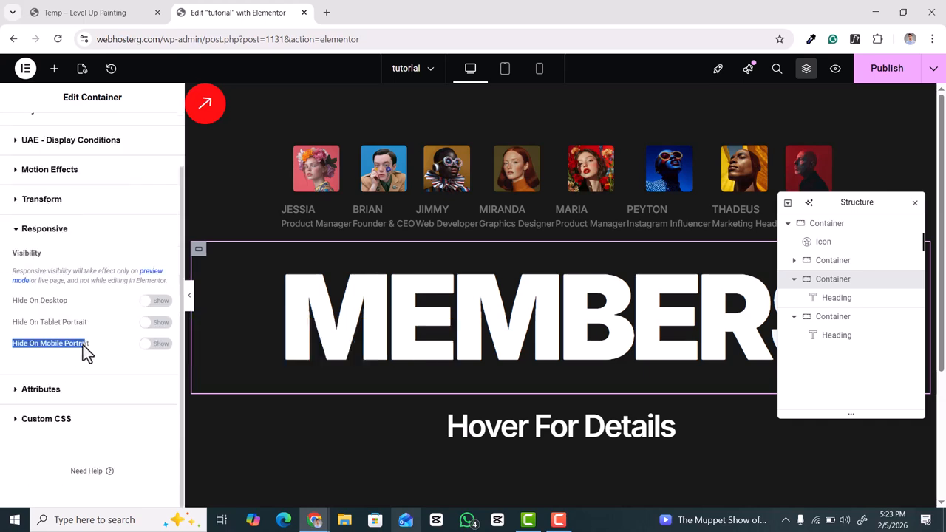
pyautogui.click(157, 345)
# Assign the CSS class cwp-image-hover-119-text-2 to the container around the Hover For Details heading and open its responsive visibility settings
pyautogui.scroll(-1, 310, 370)
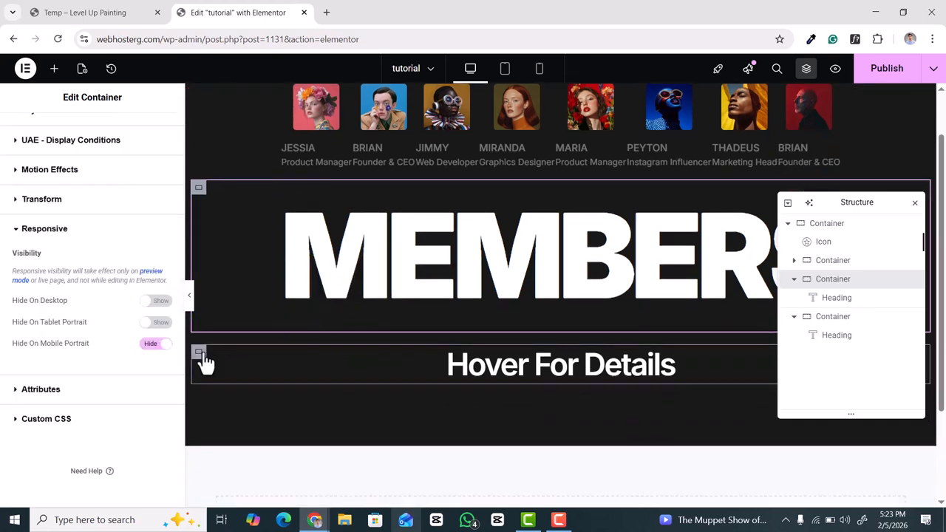
pyautogui.click(203, 356)
pyautogui.click(145, 136)
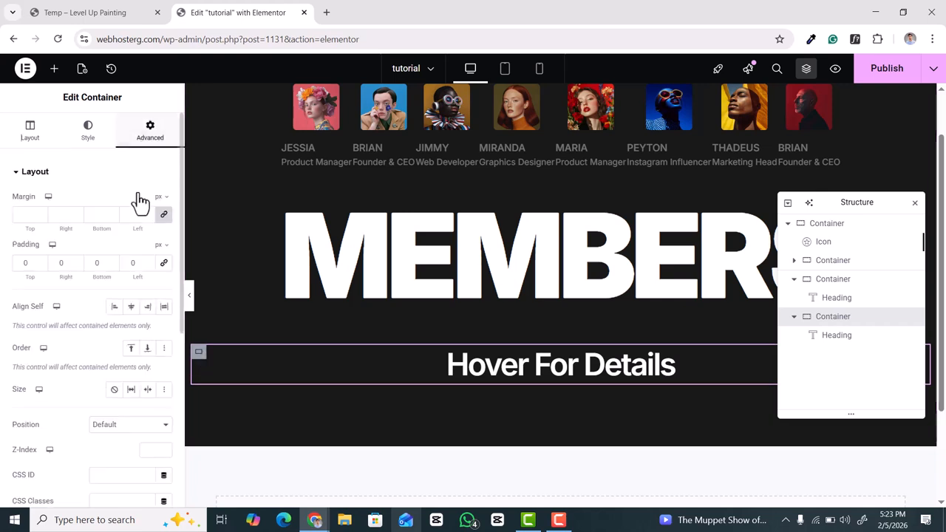
pyautogui.scroll(-2, 147, 355)
pyautogui.click(114, 378)
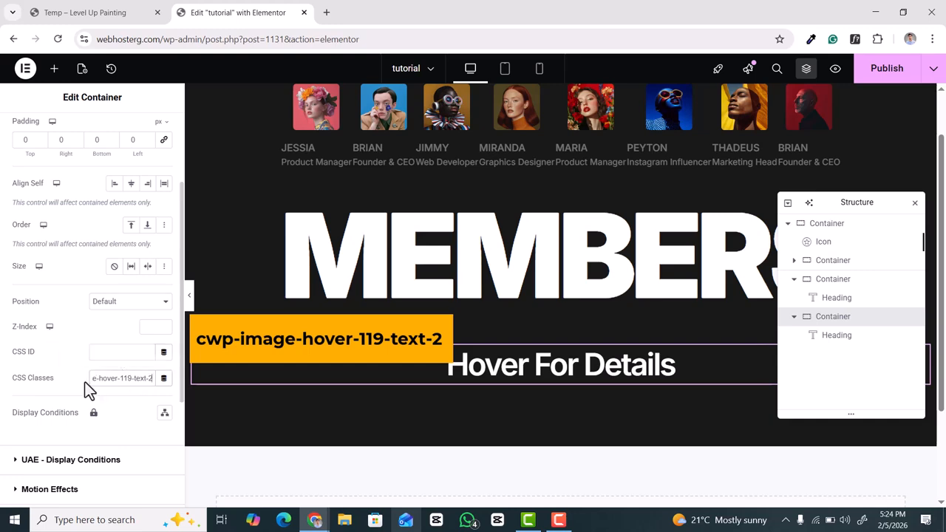
pyautogui.scroll(-3, 85, 382)
pyautogui.click(44, 359)
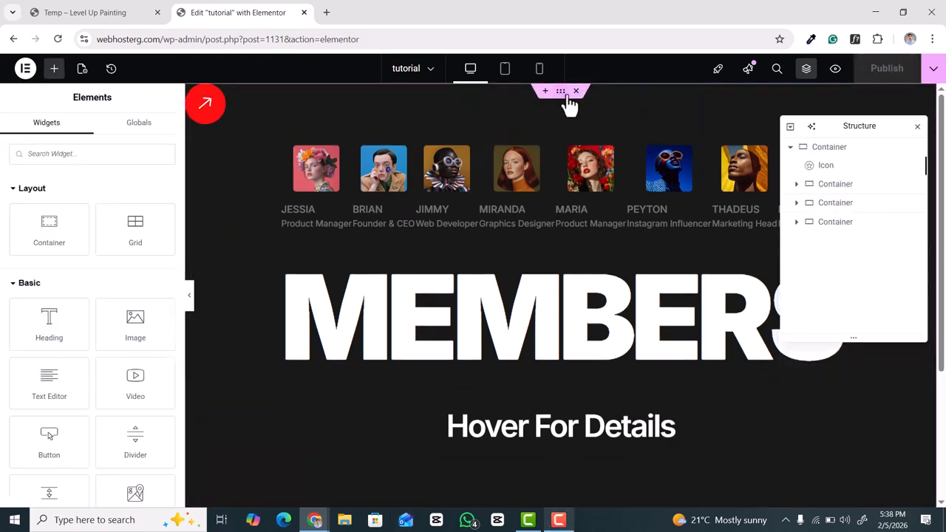
# Set the overflow of the outermost section container to Hidden
pyautogui.click(821, 147)
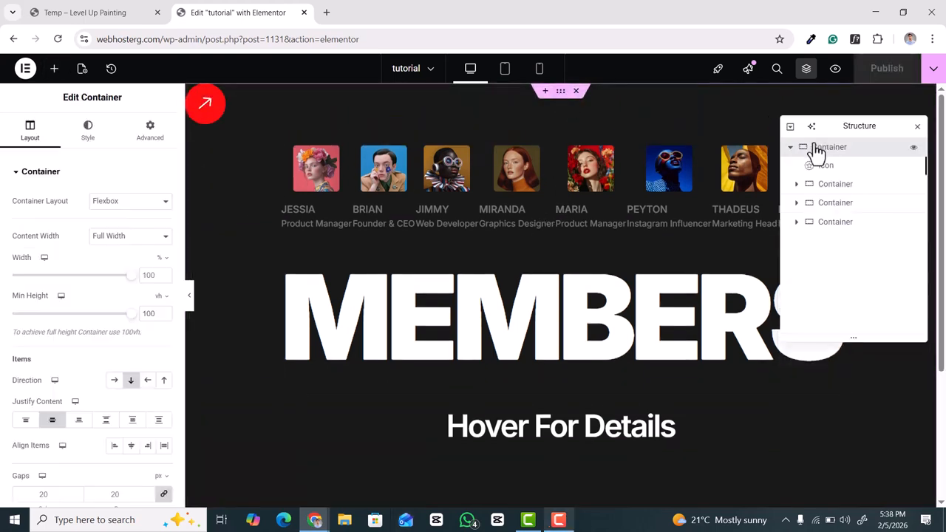
pyautogui.click(15, 177)
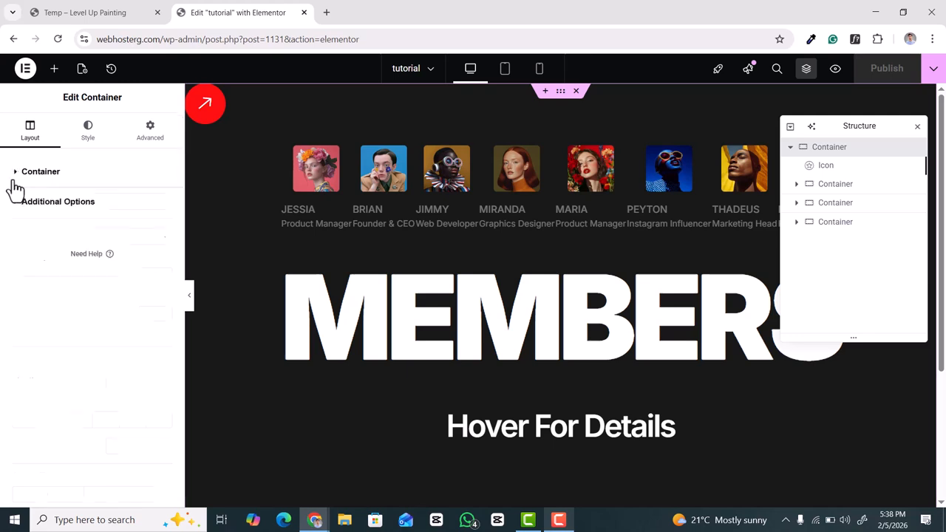
pyautogui.click(20, 201)
pyautogui.click(118, 230)
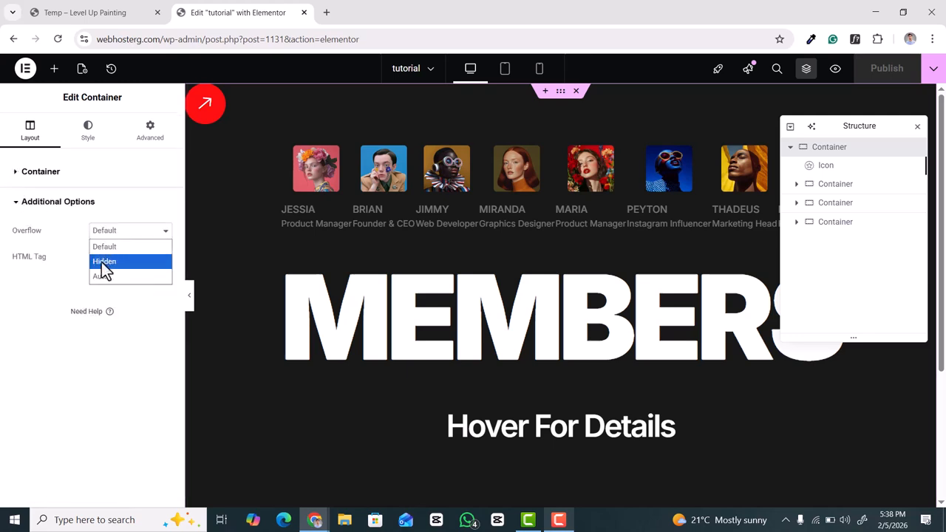
pyautogui.click(104, 262)
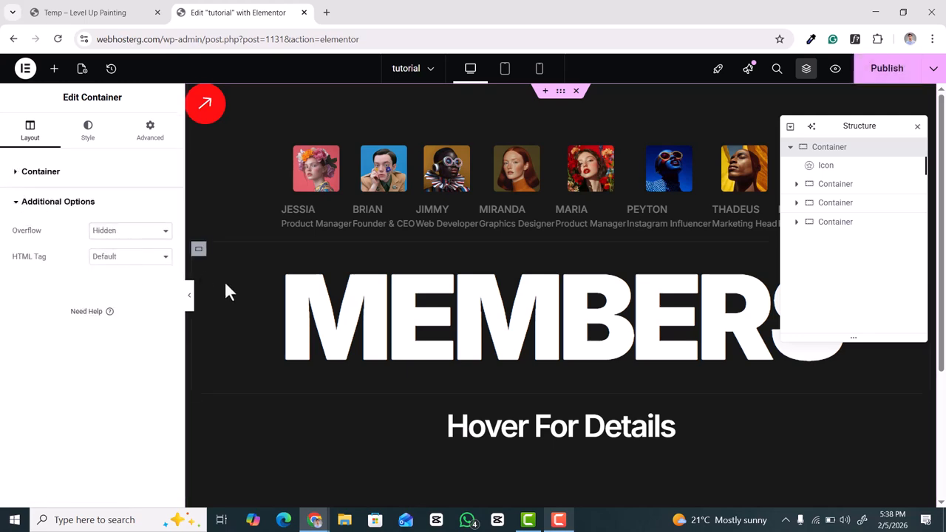
# Set the overflow of the container around the MEMBERS heading to Hidden
pyautogui.click(198, 249)
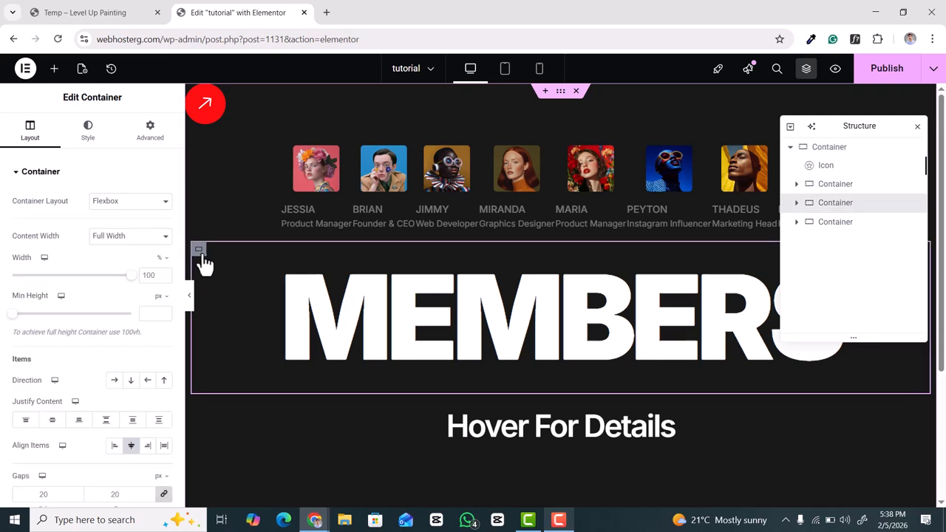
pyautogui.click(17, 179)
pyautogui.click(21, 203)
pyautogui.click(109, 267)
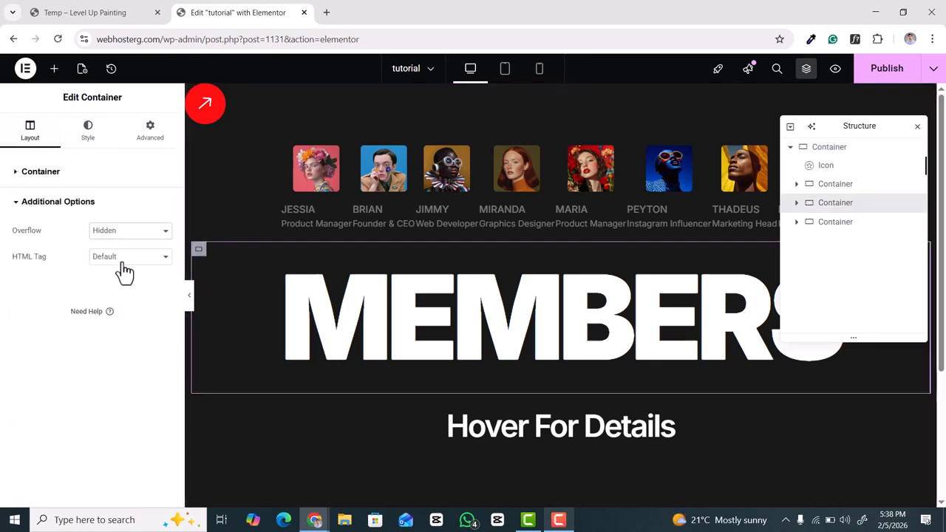
# Set the overflow of the container around the Hover For Details heading to Hidden
pyautogui.click(198, 414)
pyautogui.click(20, 173)
pyautogui.click(32, 202)
pyautogui.click(131, 232)
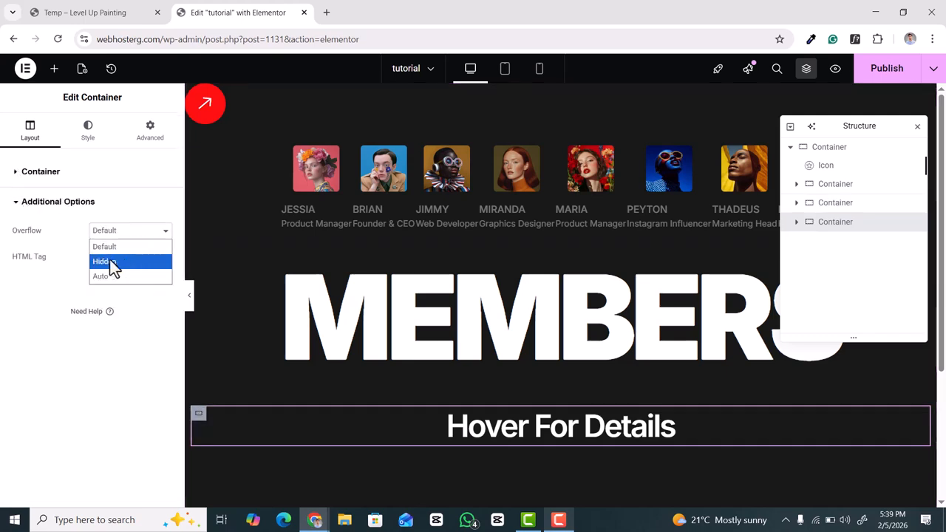
pyautogui.click(108, 261)
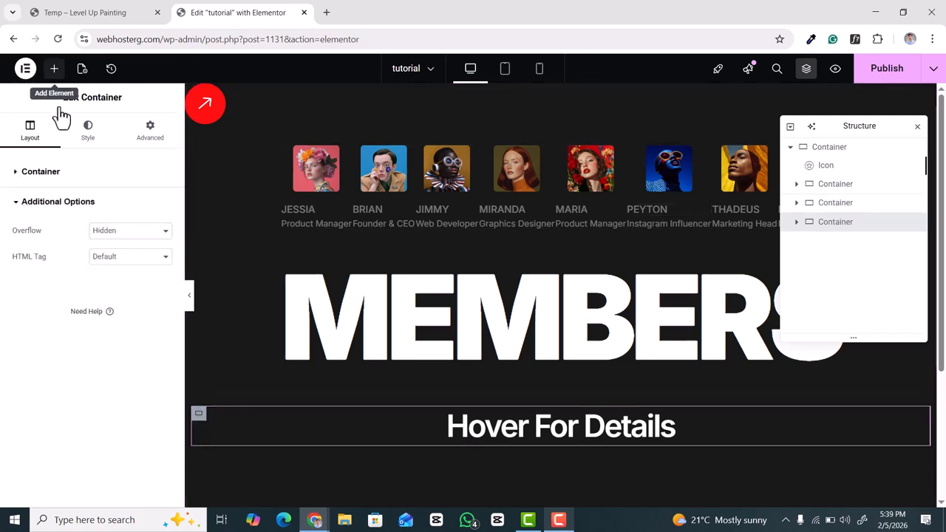
# Add an HTML widget as the first element inside the outermost container, above the arrow icon
pyautogui.click(54, 69)
pyautogui.write('html')
pyautogui.moveTo(49, 198); pyautogui.dragTo(305, 196)
pyautogui.moveTo(845, 239); pyautogui.dragTo(826, 172)
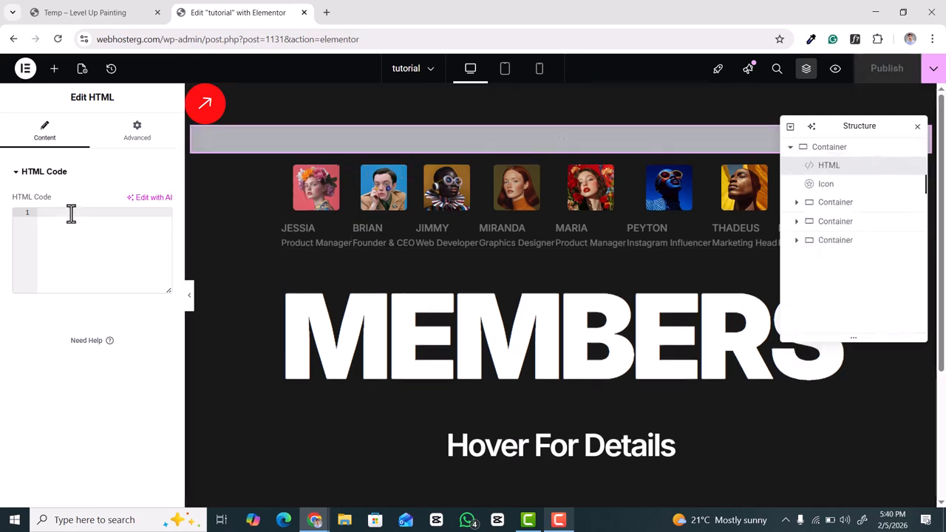
# Paste the cwp-image-hover-119 effect code into the HTML widget and look through it
pyautogui.hotkey('ctrl', 'v')
pyautogui.scroll(-10, 94, 309)
pyautogui.scroll(10, 96, 303)
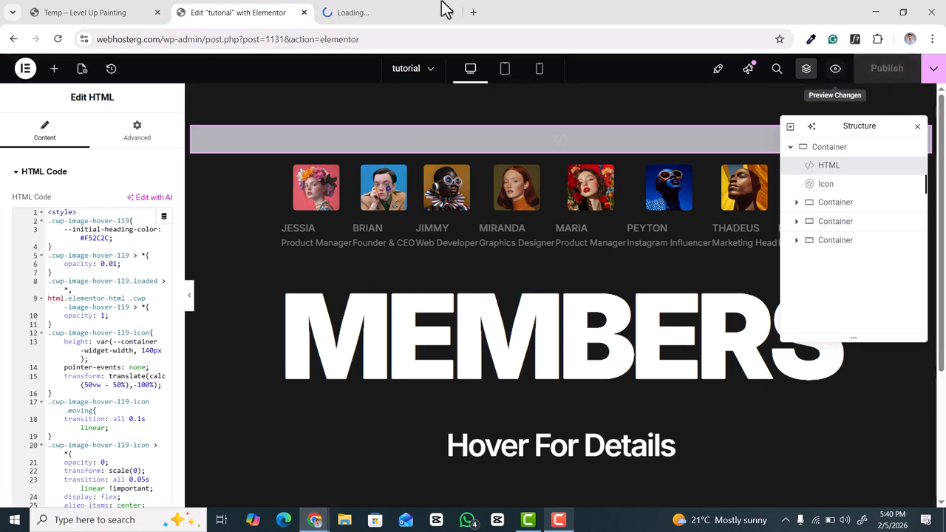
# Check the hover effect in the page preview, and inspect the section's tablet and mobile portrait layouts in the editor
pyautogui.click(403, 14)
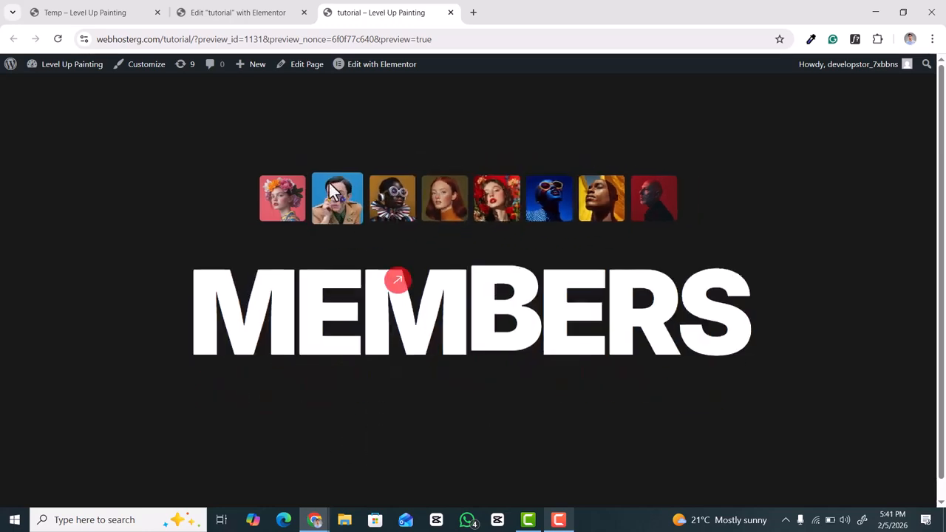
pyautogui.click(263, 19)
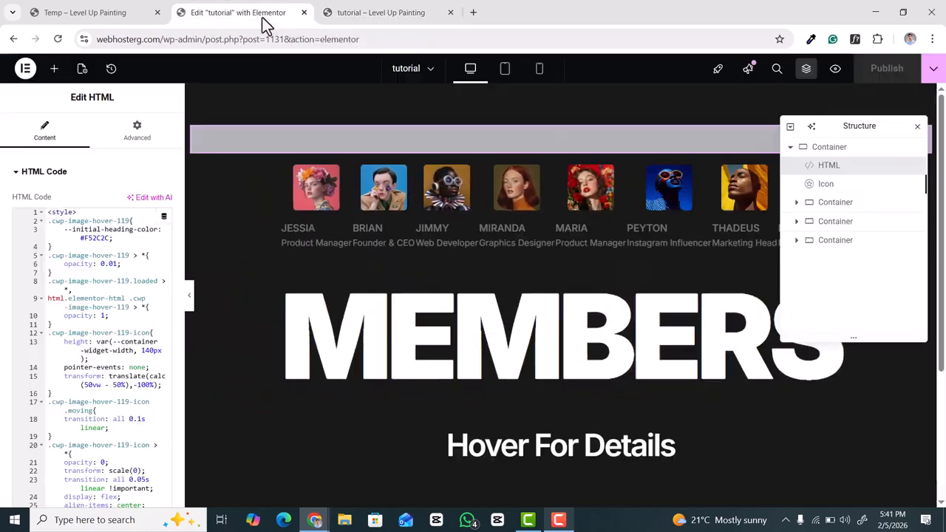
pyautogui.click(505, 72)
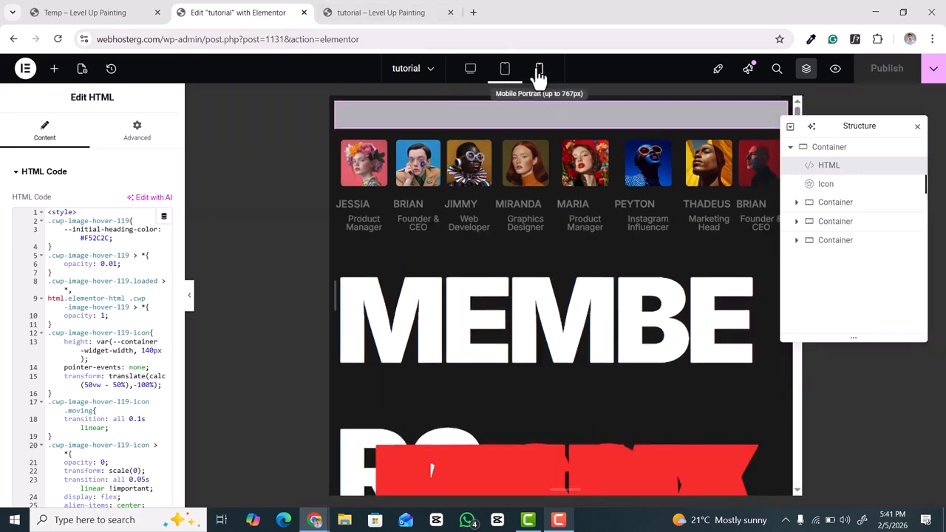
pyautogui.click(539, 71)
pyautogui.scroll(-5, 580, 244)
pyautogui.scroll(6, 570, 253)
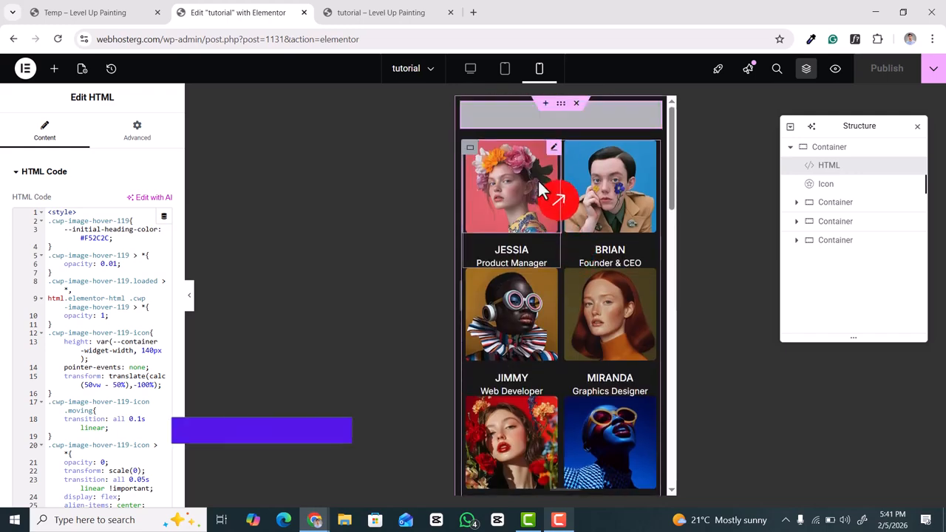
# Hide the arrow icon on mobile portrait
pyautogui.click(826, 185)
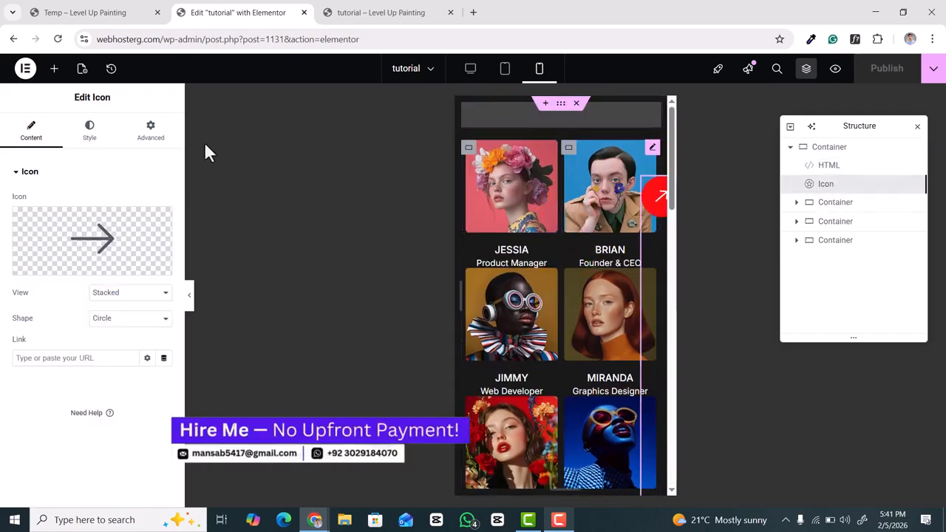
pyautogui.click(135, 139)
pyautogui.scroll(-10, 63, 370)
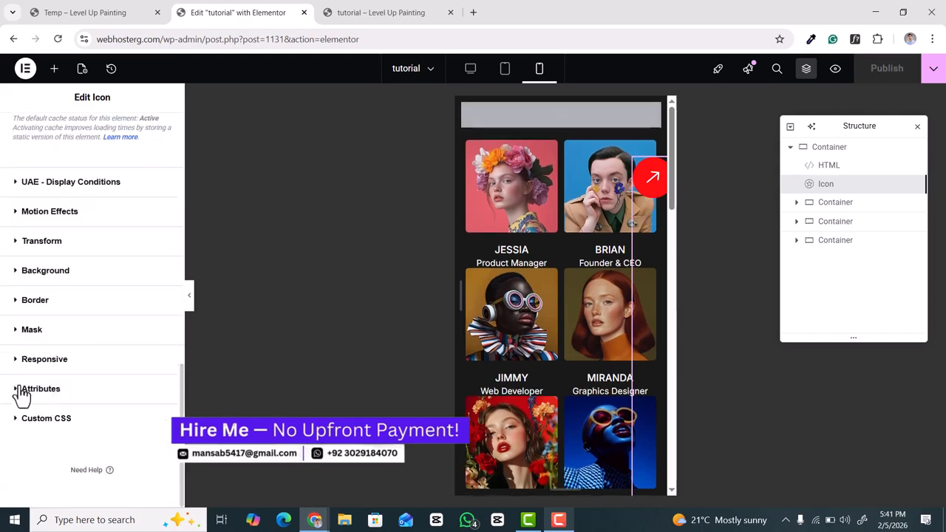
pyautogui.click(20, 360)
pyautogui.click(159, 477)
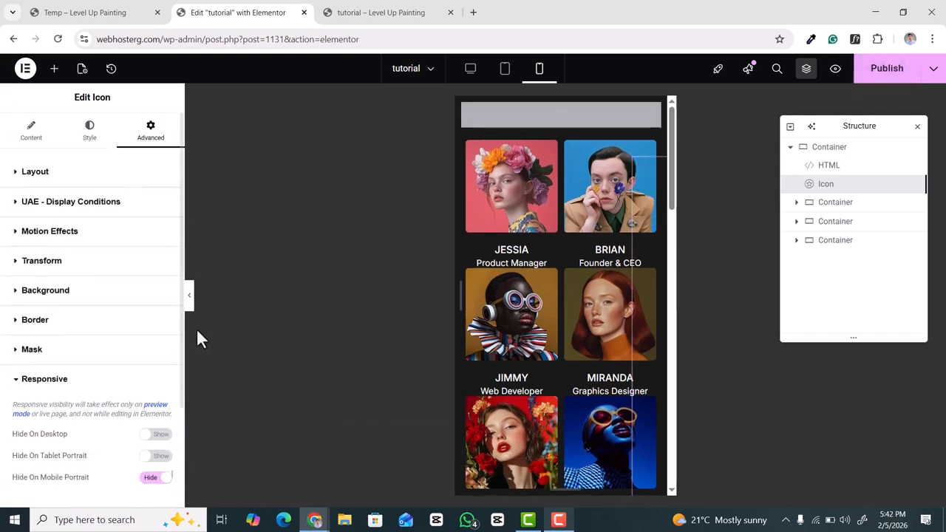
# Examine the whole mobile portrait card layout with the editing panel collapsed, and restore the panel
pyautogui.click(190, 311)
pyautogui.scroll(-2, 441, 259)
pyautogui.scroll(2, 436, 242)
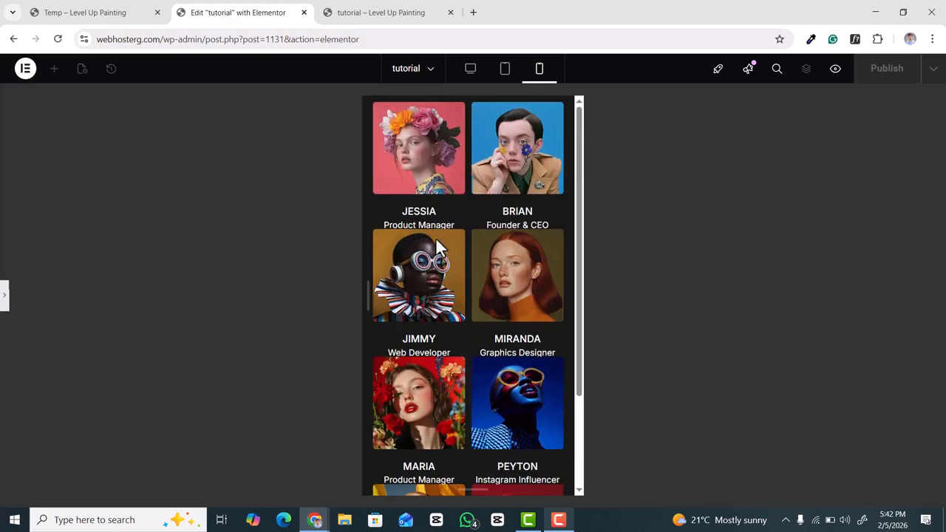
pyautogui.scroll(-2, 481, 296)
pyautogui.scroll(2, 481, 295)
pyautogui.click(6, 296)
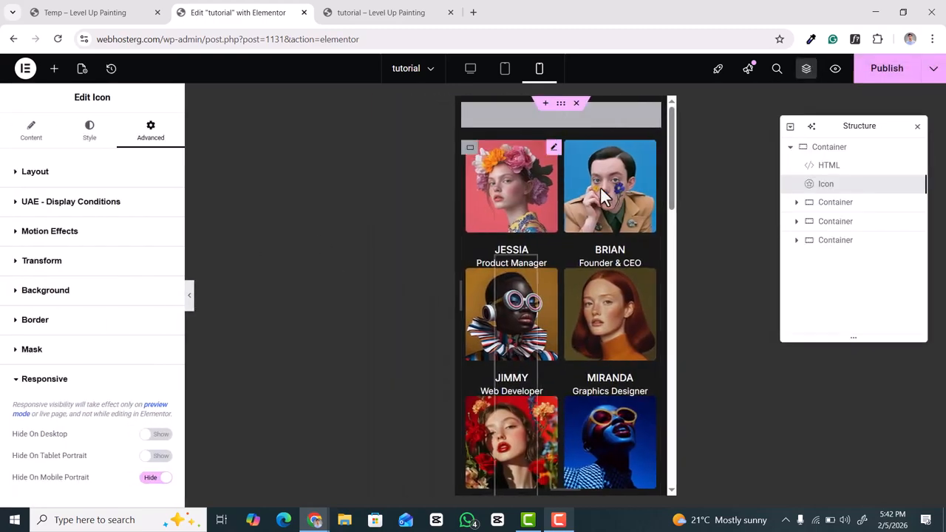
# Set the row gap of the portrait cards' container to 20 px for mobile portrait
pyautogui.click(828, 212)
pyautogui.scroll(-5, 63, 362)
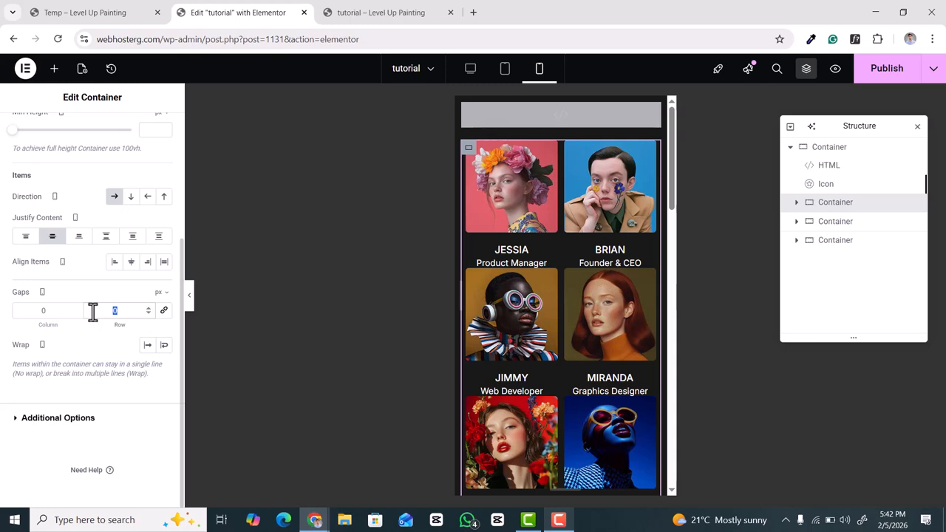
pyautogui.write('20')
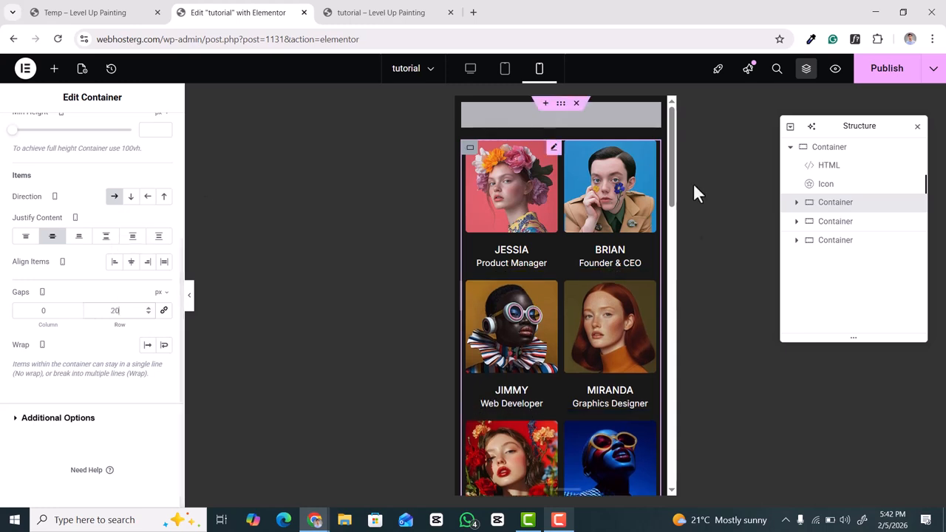
# Review the spacing between the card rows on mobile with the panel collapsed, and return to the desktop layout
pyautogui.click(191, 296)
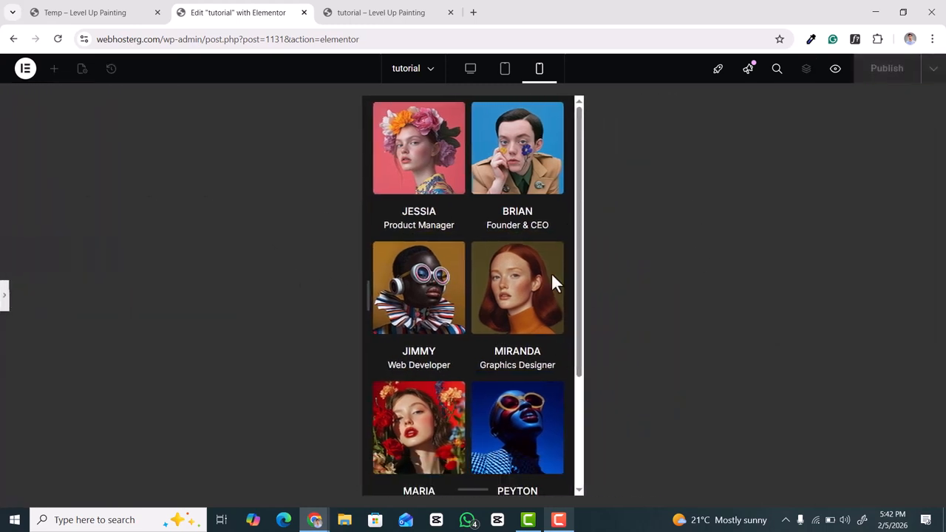
pyautogui.scroll(-2, 464, 305)
pyautogui.scroll(2, 464, 307)
pyautogui.scroll(-2, 468, 299)
pyautogui.scroll(2, 469, 275)
pyautogui.click(470, 70)
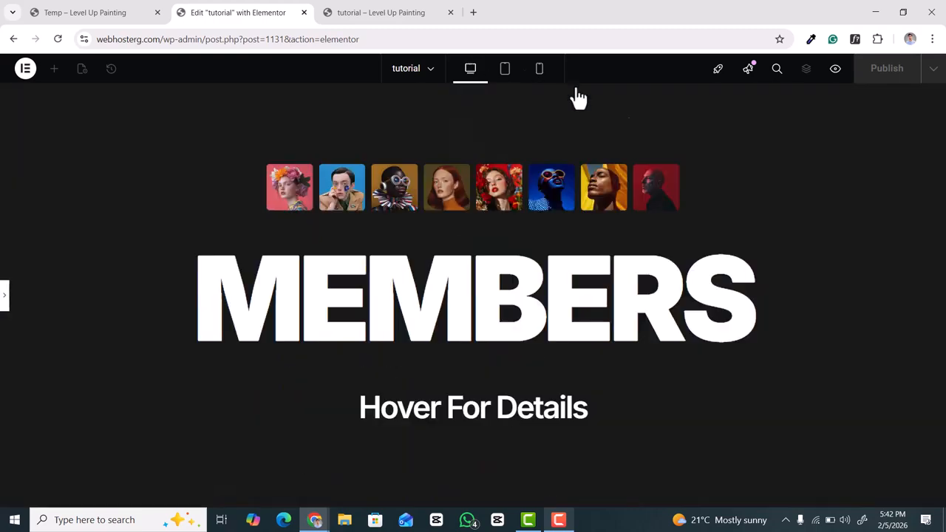